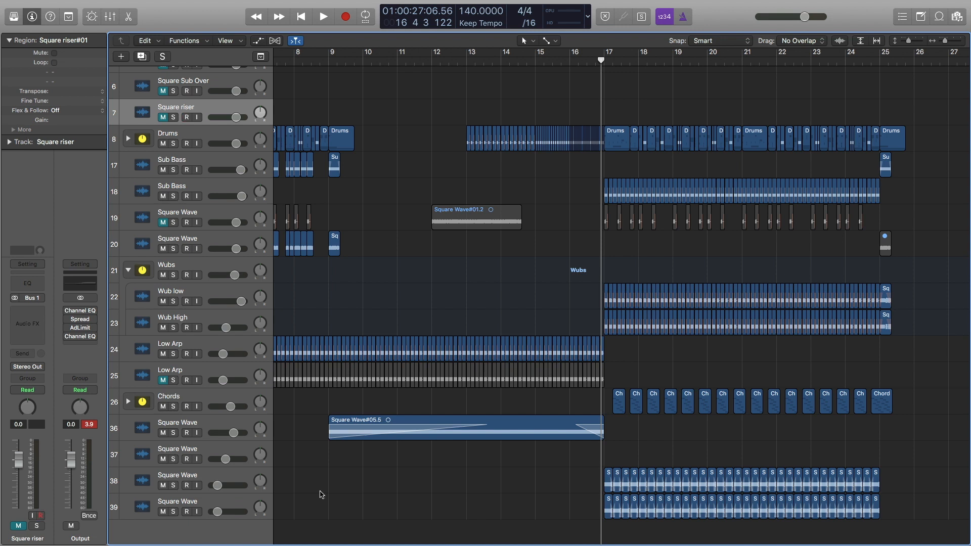
- Solo the Chords track stack and play its part from bar 17
{"action": "left_click", "coordinate": [173, 407]}
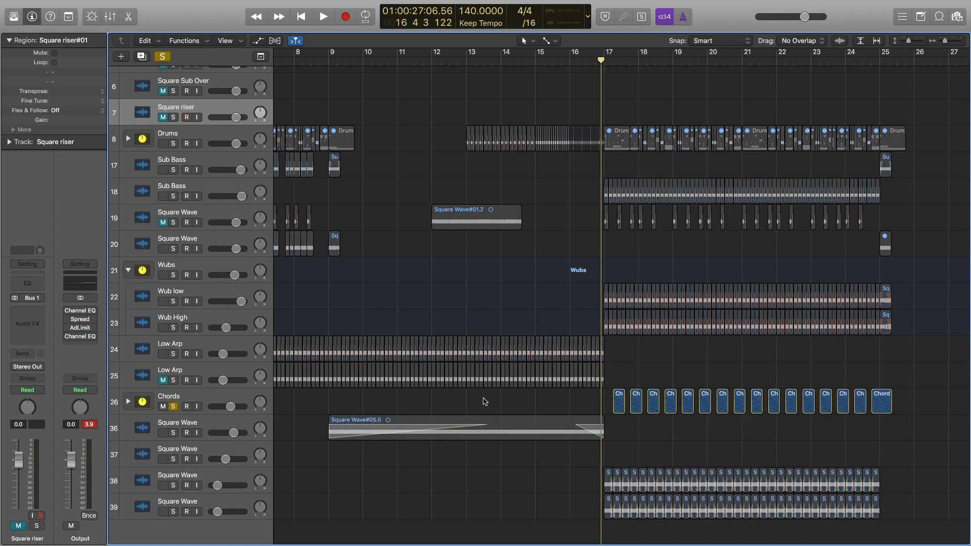
{"action": "key", "text": "space"}
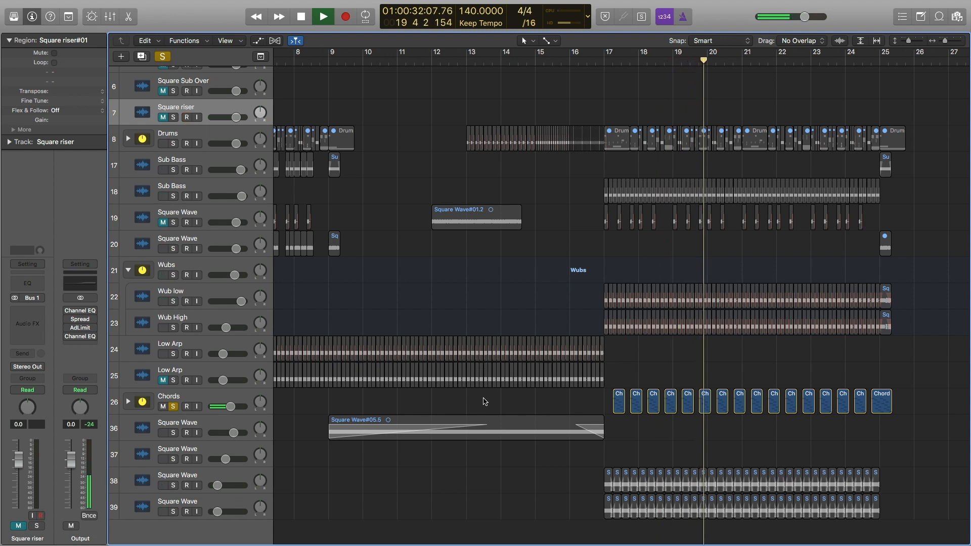
{"action": "key", "text": "space"}
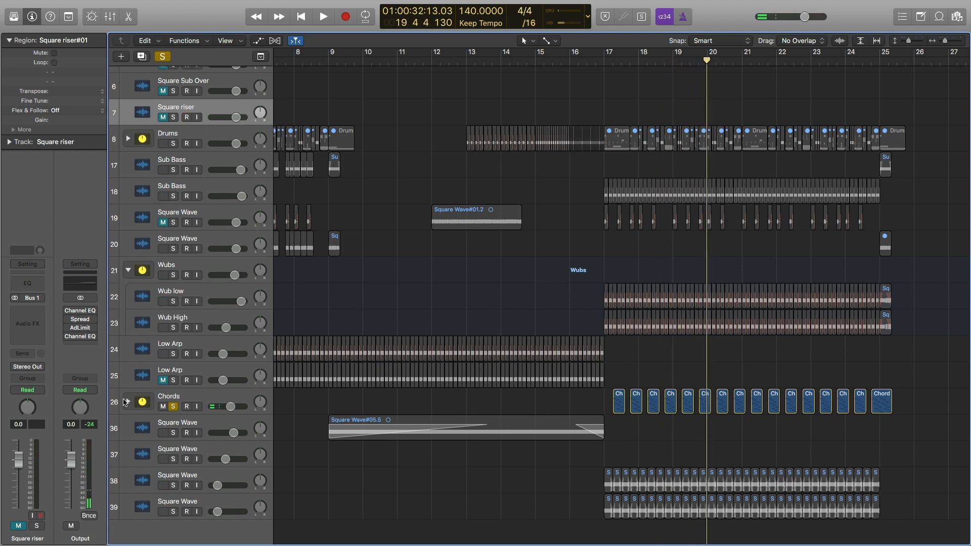
- Expand the Chords stack to examine its staggered Square Wave regions from bar 17
{"action": "left_click", "coordinate": [128, 402]}
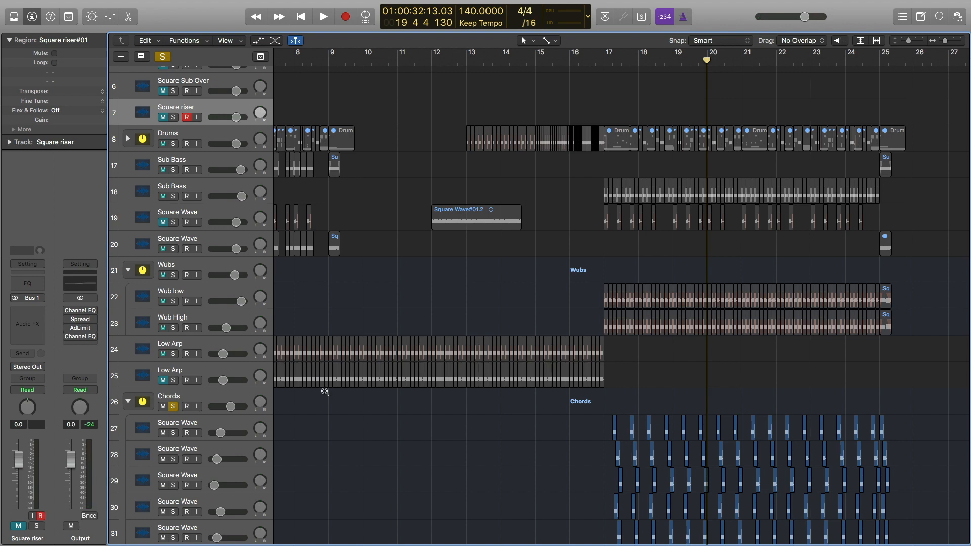
{"action": "scroll", "coordinate": [325, 392], "scroll_direction": "up", "scroll_amount": 5}
{"action": "scroll", "coordinate": [324, 393], "scroll_direction": "up", "scroll_amount": 3}
{"action": "scroll", "coordinate": [325, 394], "scroll_direction": "left", "scroll_amount": 11}
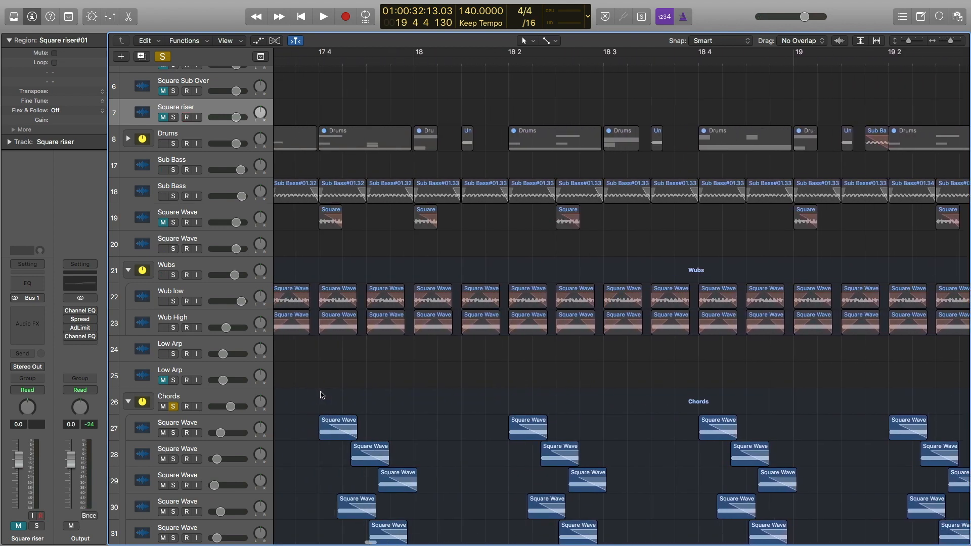
{"action": "scroll", "coordinate": [322, 394], "scroll_direction": "left", "scroll_amount": 8}
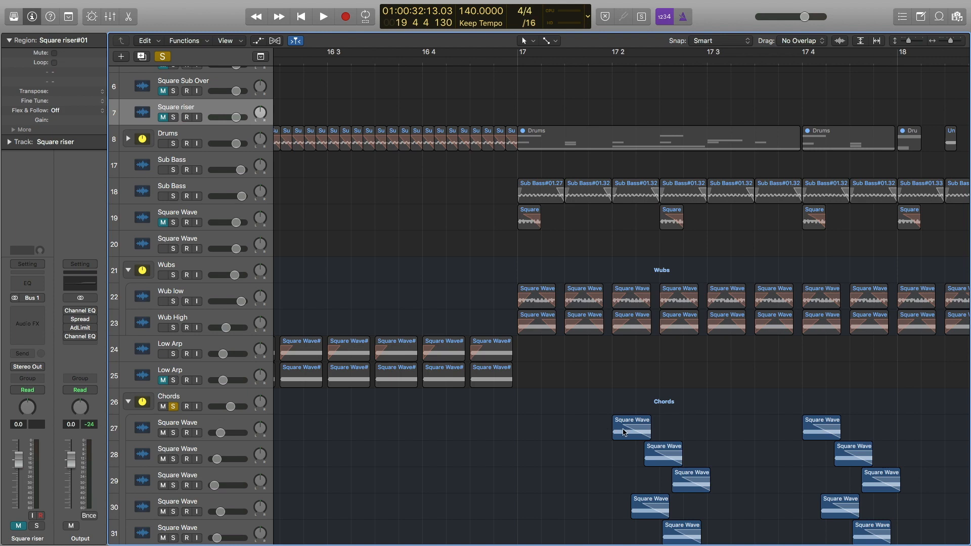
- Solo only the first Square Wave track in the Chords stack and play its first region in a cycle from 17 2 to 17 3
{"action": "left_click", "coordinate": [624, 433]}
{"action": "left_click", "coordinate": [173, 433]}
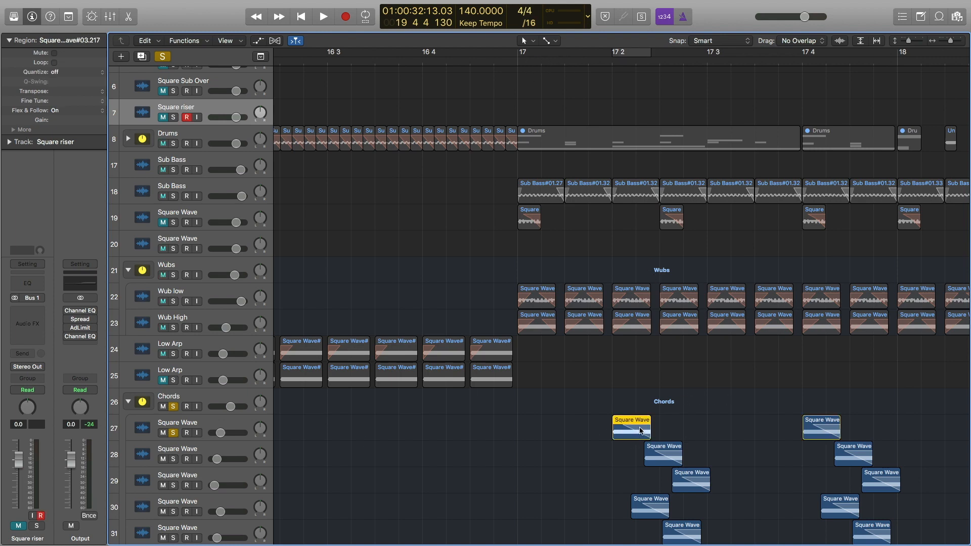
{"action": "scroll", "coordinate": [640, 430], "scroll_direction": "up", "scroll_amount": 5}
{"action": "scroll", "coordinate": [639, 430], "scroll_direction": "up", "scroll_amount": 4}
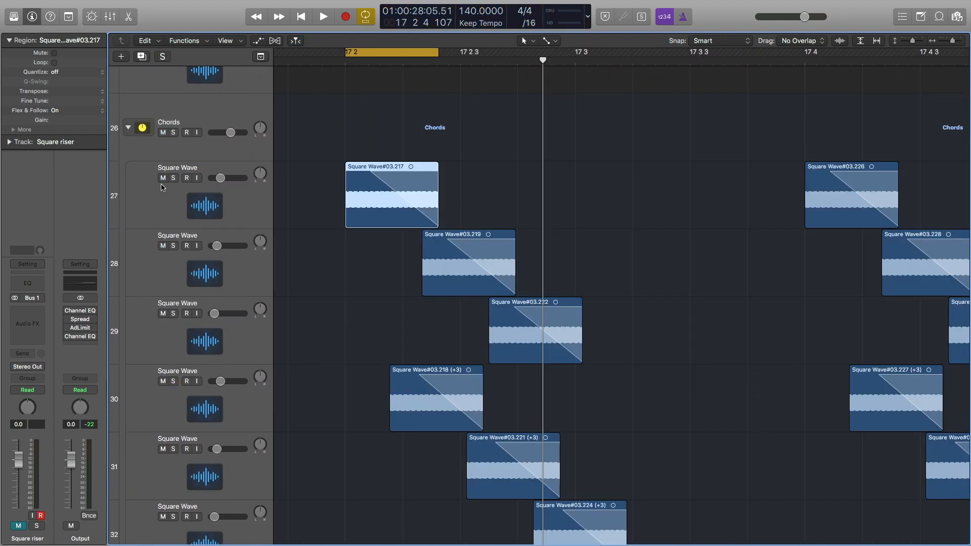
{"action": "left_click", "coordinate": [173, 178]}
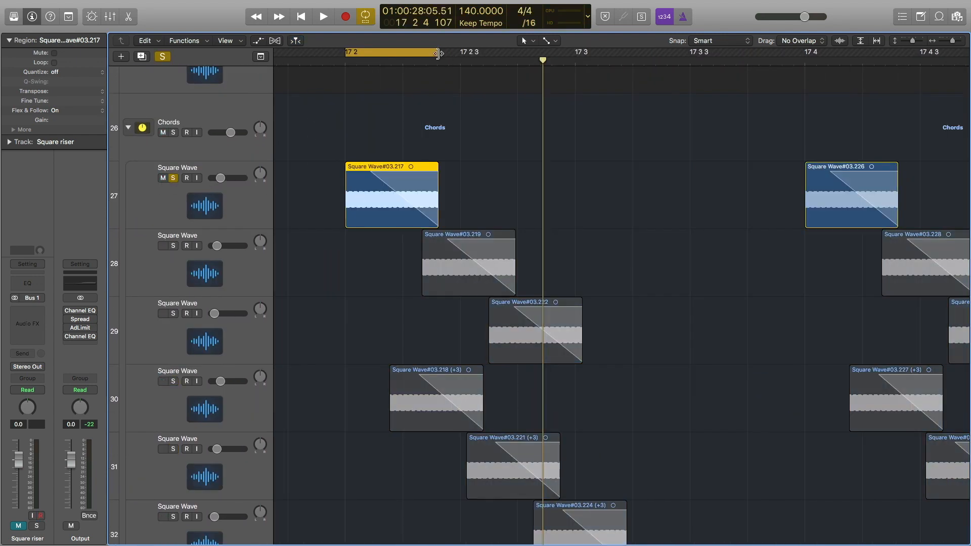
{"action": "left_click_drag", "start_coordinate": [435, 55], "coordinate": [569, 91]}
{"action": "key", "text": "space"}
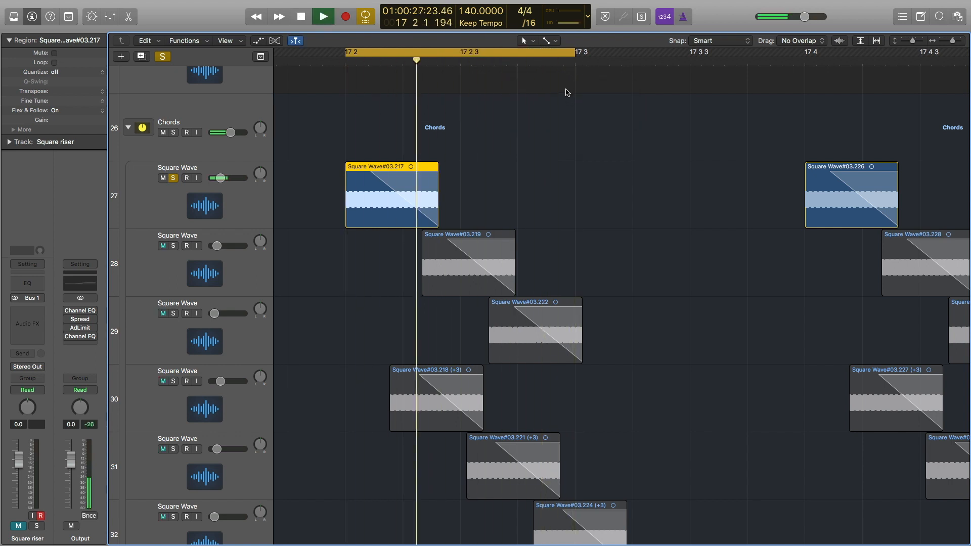
{"action": "key", "text": "space"}
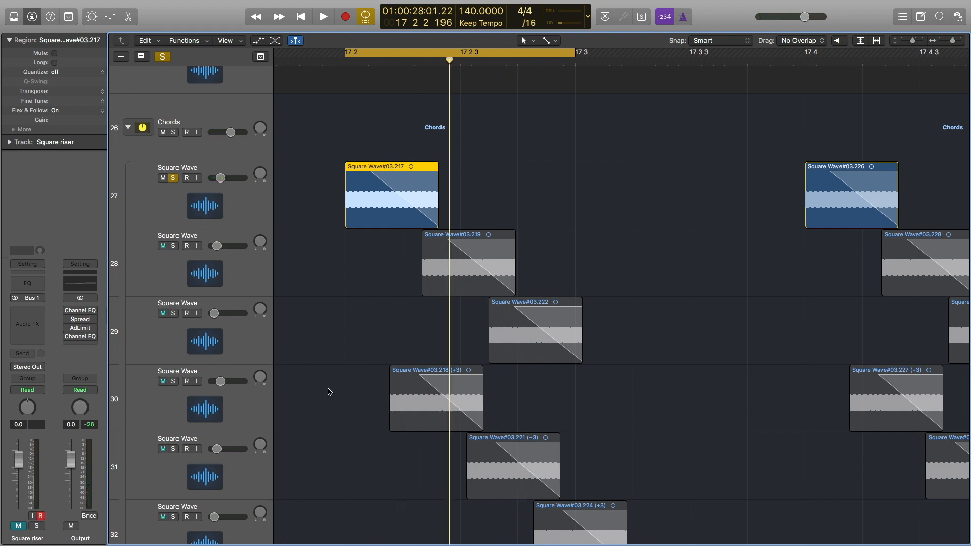
- Solo Square Wave tracks 30 and 33 and align their first regions with the start of track 27's first region at 17 2
{"action": "left_click", "coordinate": [174, 381]}
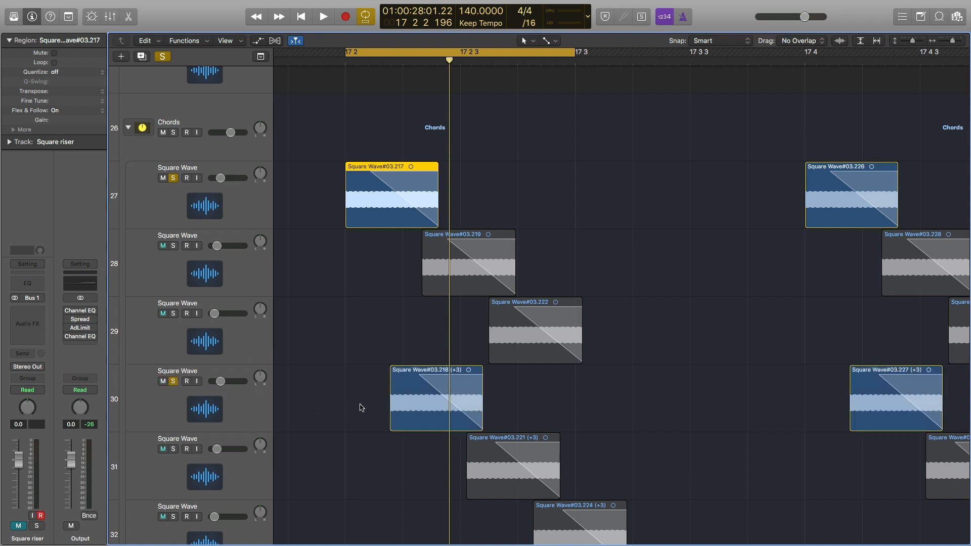
{"action": "left_click_drag", "start_coordinate": [407, 407], "coordinate": [364, 405]}
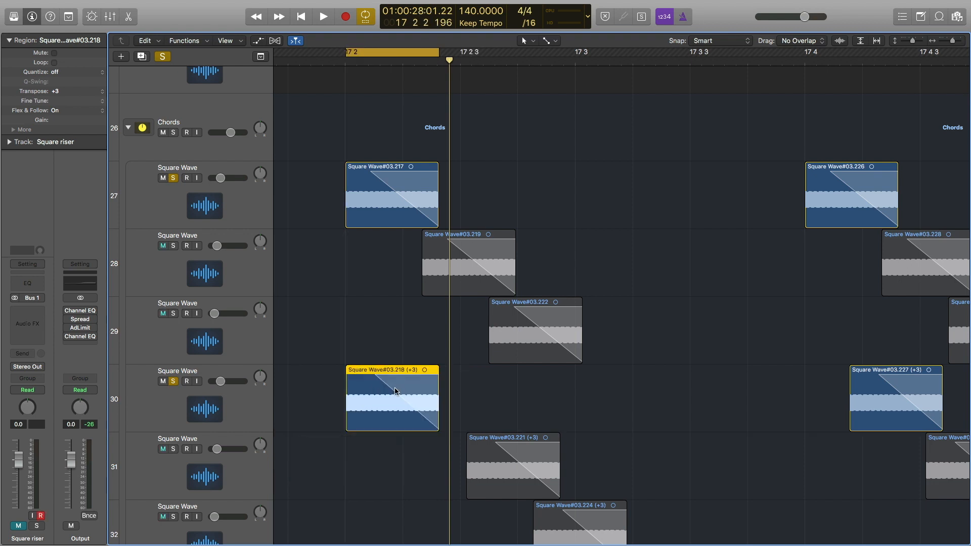
{"action": "scroll", "coordinate": [397, 391], "scroll_direction": "down", "scroll_amount": 3}
{"action": "scroll", "coordinate": [397, 391], "scroll_direction": "down", "scroll_amount": 8}
{"action": "scroll", "coordinate": [397, 391], "scroll_direction": "down", "scroll_amount": 2}
{"action": "left_click_drag", "start_coordinate": [466, 279], "coordinate": [369, 283]}
{"action": "left_click", "coordinate": [174, 289]}
{"action": "scroll", "coordinate": [334, 289], "scroll_direction": "down", "scroll_amount": 5}
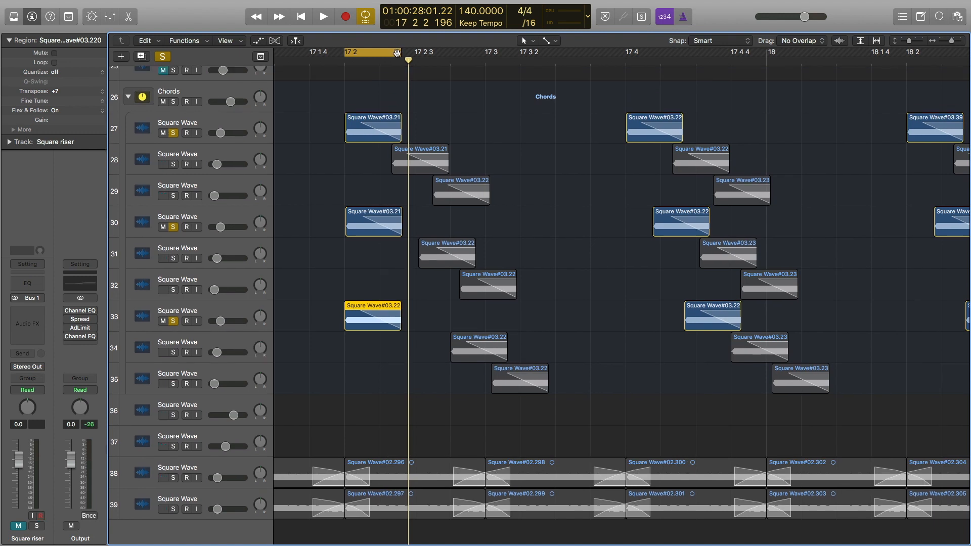
- Extend the cycle range from 17 2 past 17 3 2 and play the three aligned notes as a chord
{"action": "left_click_drag", "start_coordinate": [400, 57], "coordinate": [555, 77]}
{"action": "key", "text": "space"}
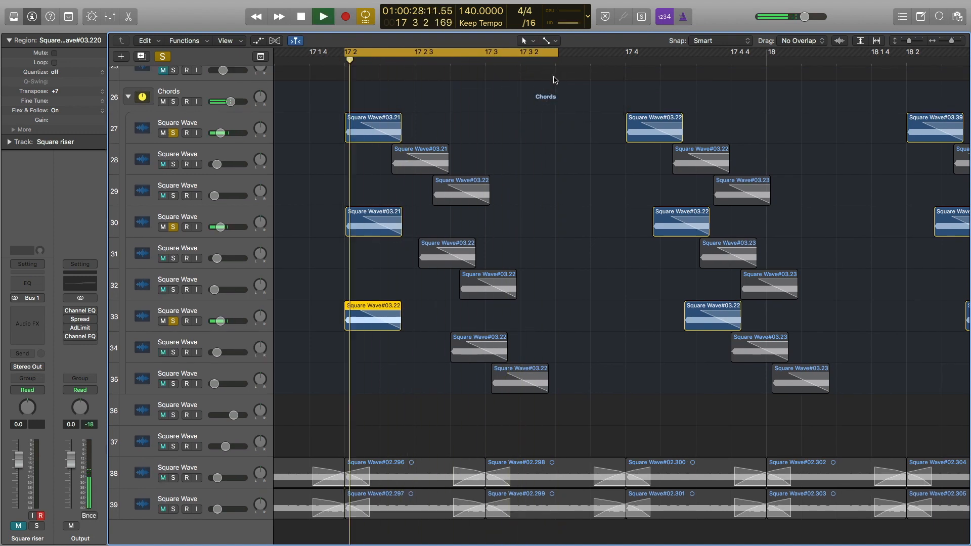
{"action": "key", "text": "space"}
- Undo both region moves and play the three staggered notes in a cycle from 17 2 to just before 17 4
{"action": "key", "text": "super+z"}
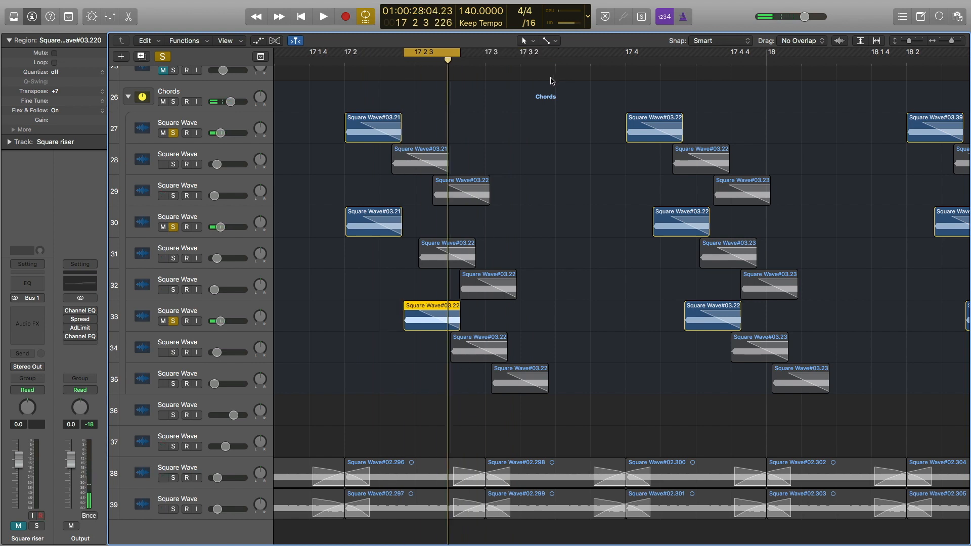
{"action": "key", "text": "super+z"}
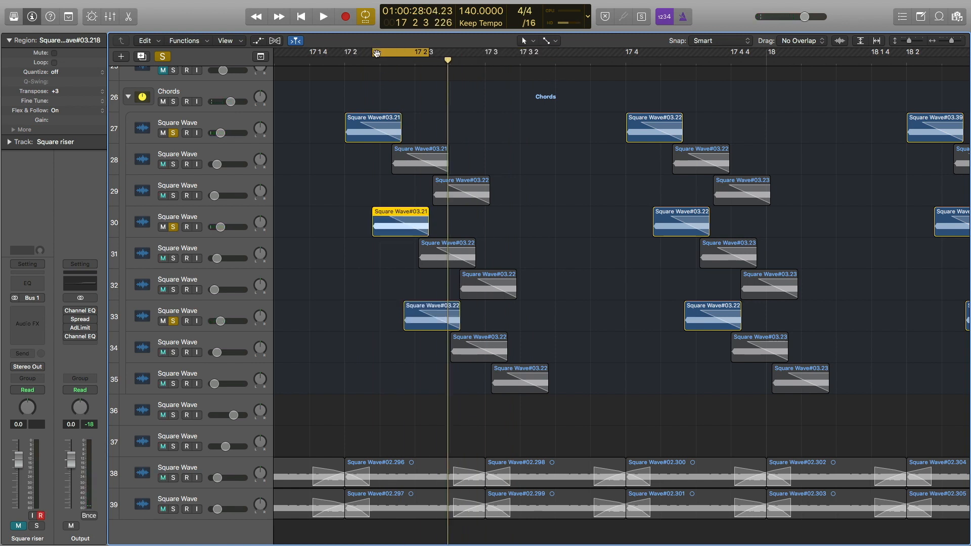
{"action": "left_click_drag", "start_coordinate": [373, 53], "coordinate": [344, 52]}
{"action": "left_click_drag", "start_coordinate": [429, 52], "coordinate": [596, 90]}
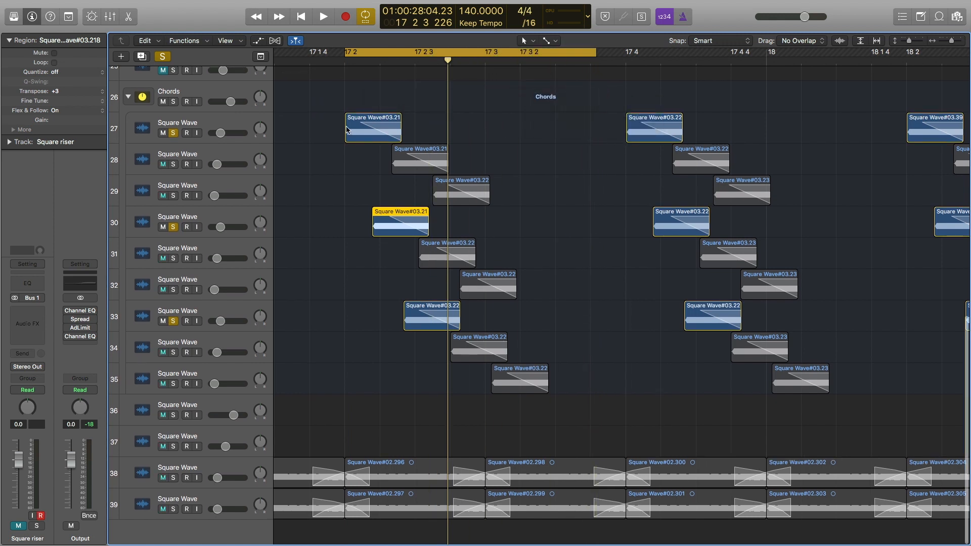
{"action": "key", "text": "space"}
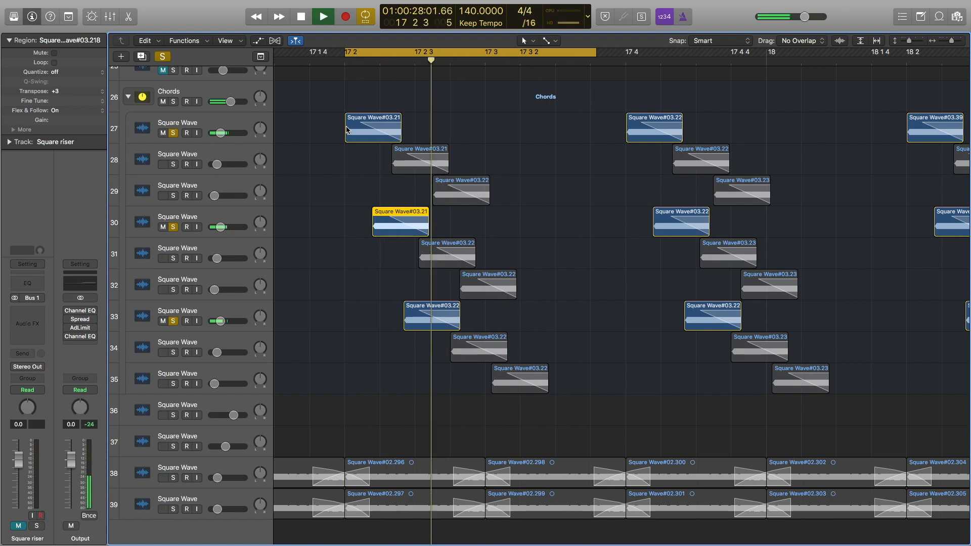
{"action": "key", "text": "space"}
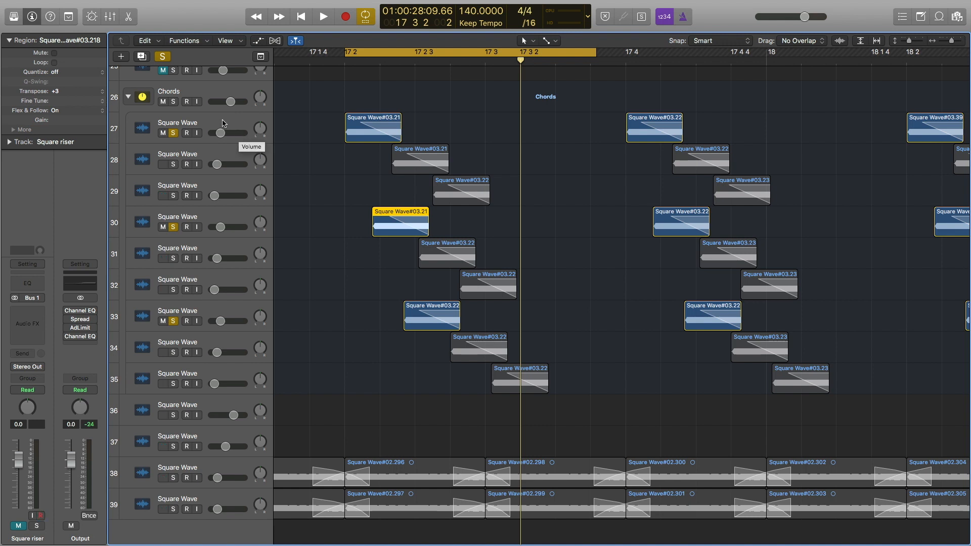
- Inspect the first group of regions one by one across tracks 27 to 35, placing the playhead at the end of track 27's first region
{"action": "left_click", "coordinate": [384, 133]}
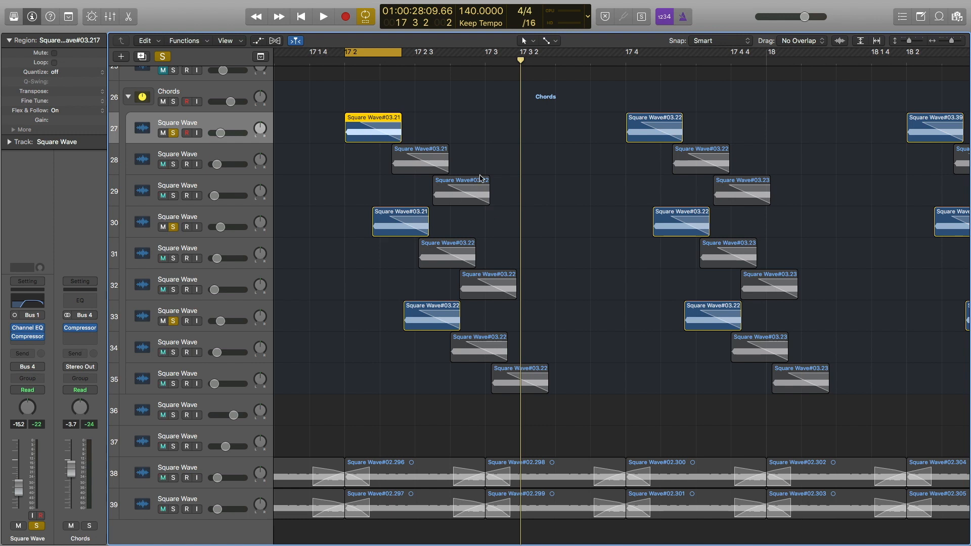
{"action": "left_click_drag", "start_coordinate": [521, 58], "coordinate": [403, 60]}
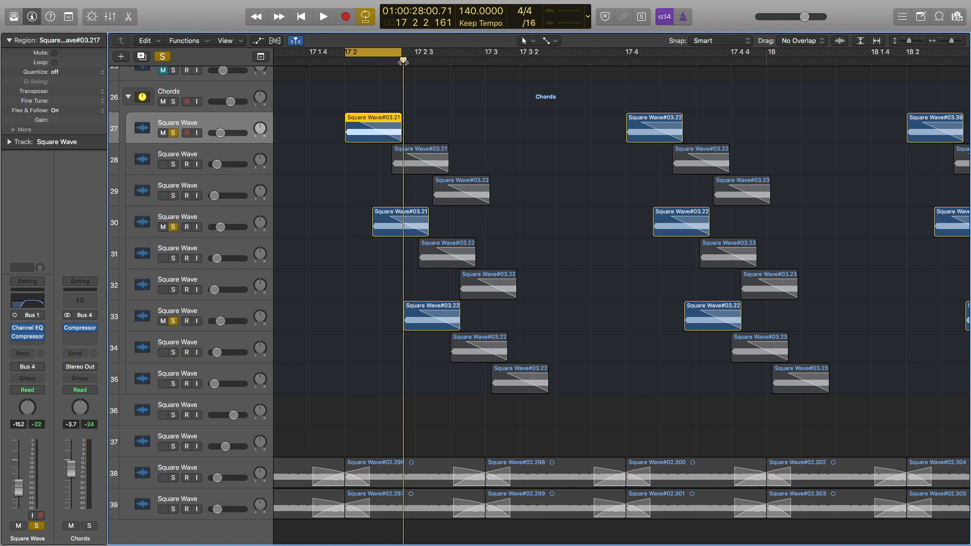
{"action": "left_click", "coordinate": [413, 157]}
{"action": "left_click", "coordinate": [439, 196]}
{"action": "left_click", "coordinate": [396, 222]}
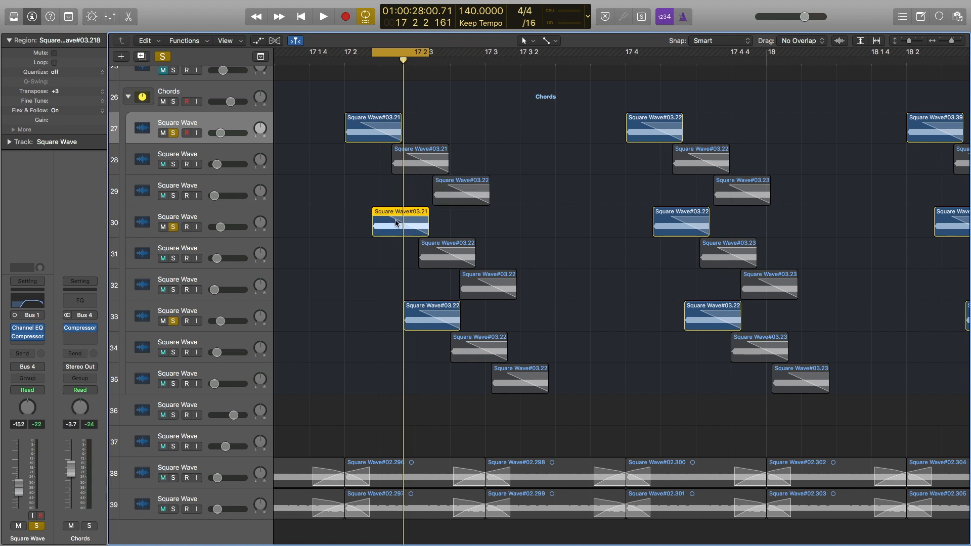
{"action": "left_click", "coordinate": [441, 260]}
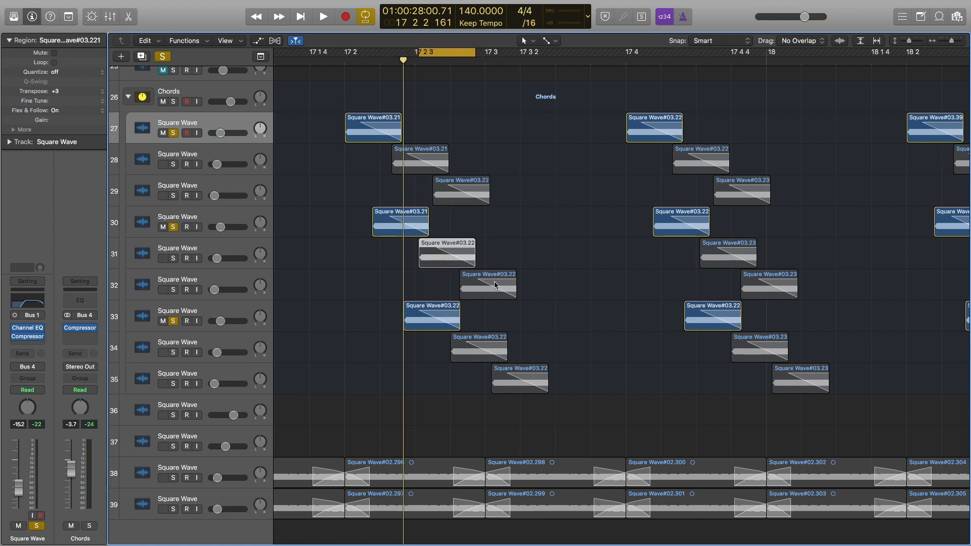
{"action": "left_click", "coordinate": [494, 285]}
{"action": "left_click", "coordinate": [425, 326]}
{"action": "left_click", "coordinate": [481, 345]}
{"action": "left_click", "coordinate": [522, 383]}
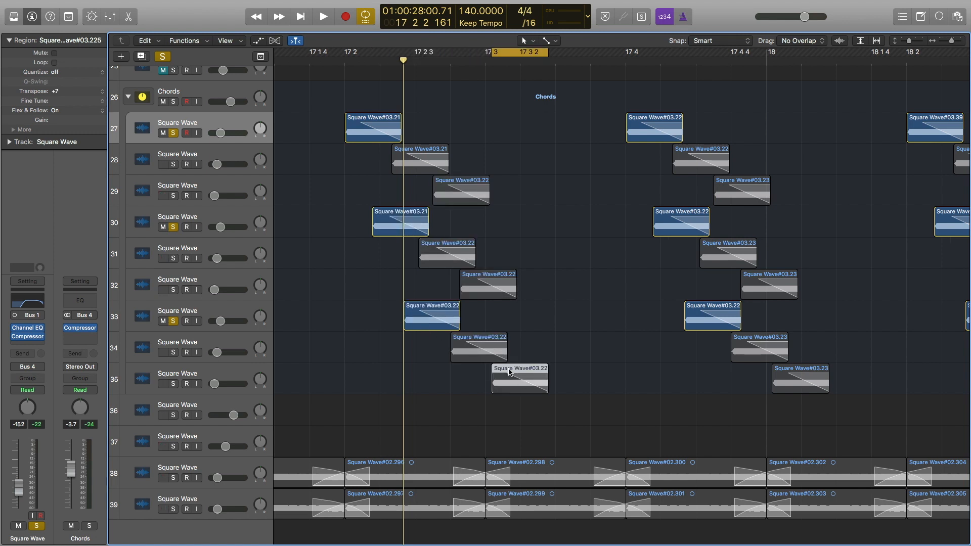
- Compare the channel volumes of Square Wave tracks 27, 28 and 29
{"action": "left_click", "coordinate": [235, 147]}
{"action": "left_click", "coordinate": [242, 127]}
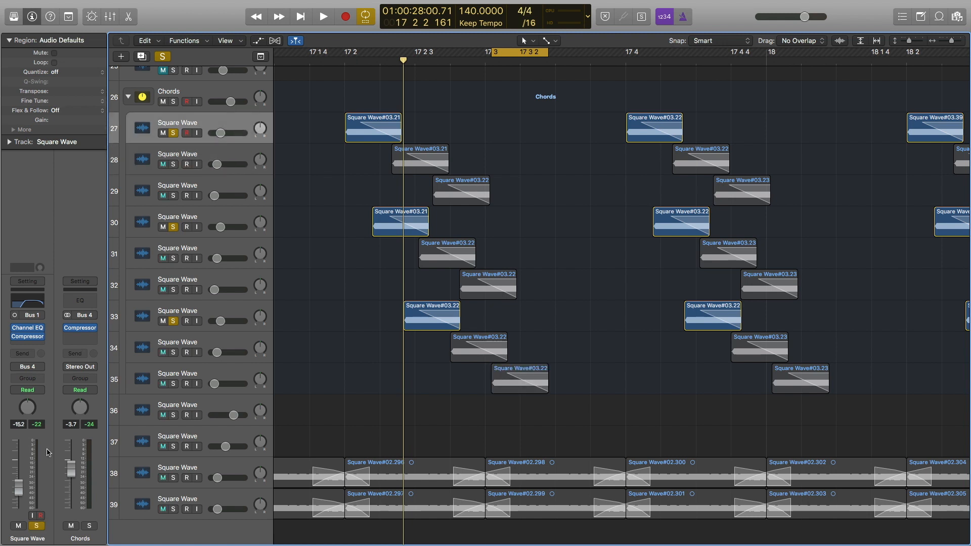
{"action": "left_click", "coordinate": [230, 154]}
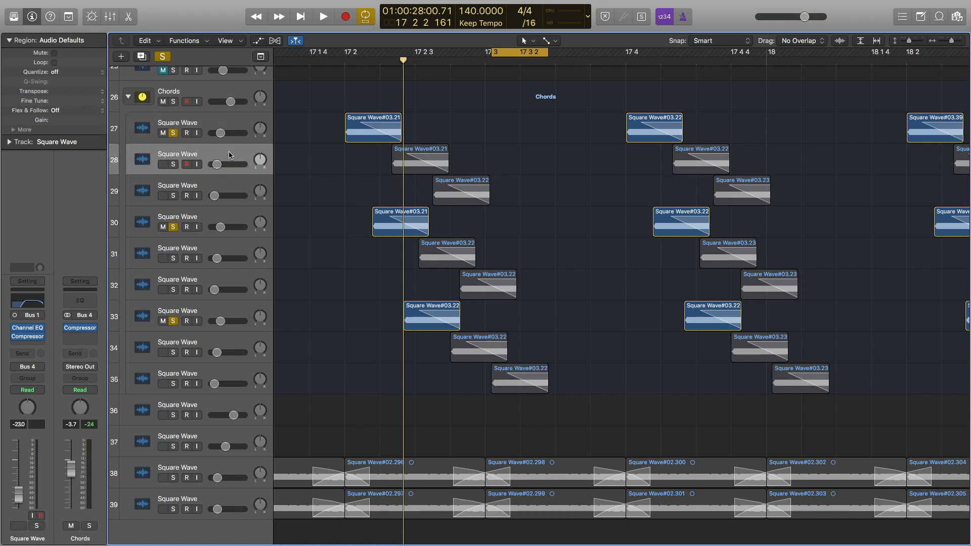
{"action": "key", "text": "Down"}
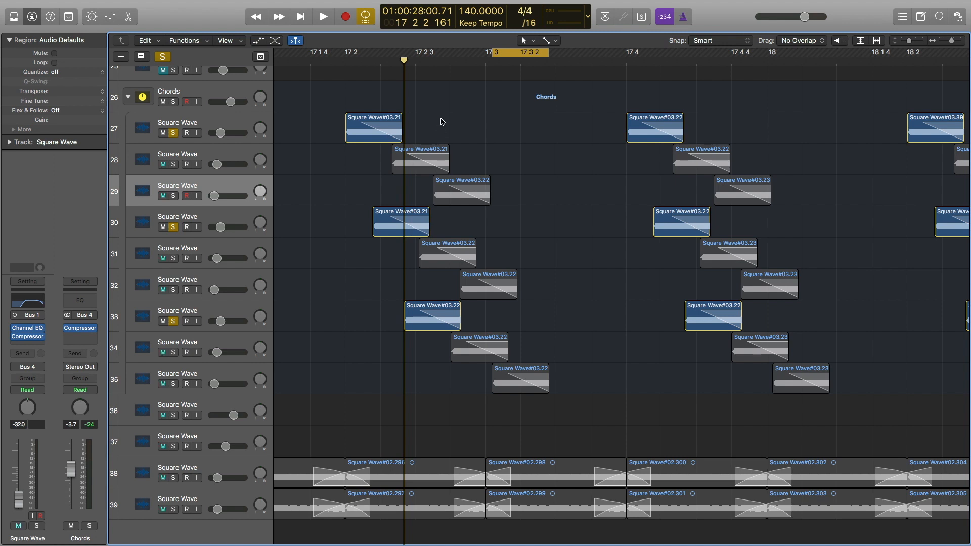
{"action": "scroll", "coordinate": [441, 152], "scroll_direction": "left", "scroll_amount": 1}
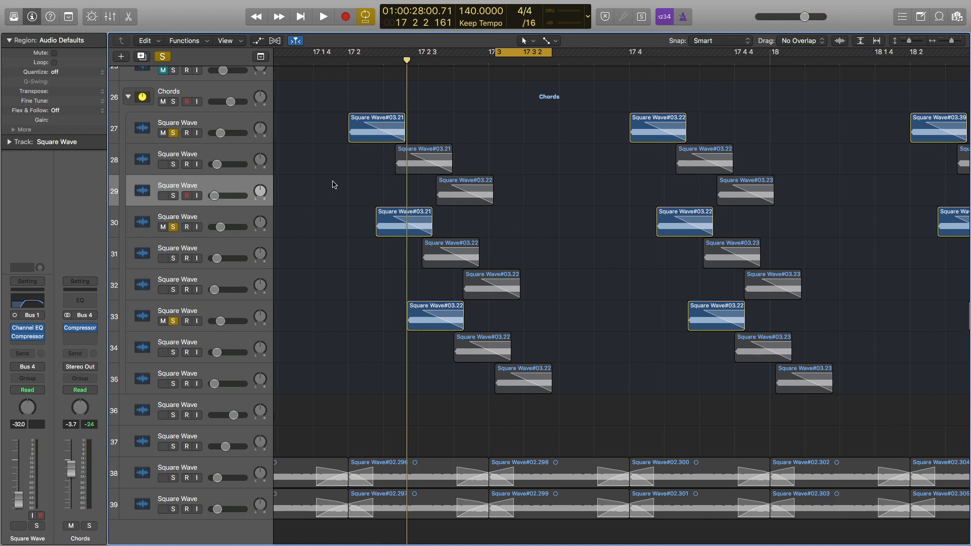
- Solo the whole Chords stack, turn off the cycle, and play the full chord pattern from bar 17
{"action": "left_click", "coordinate": [173, 102]}
{"action": "scroll", "coordinate": [481, 202], "scroll_direction": "down", "scroll_amount": 8}
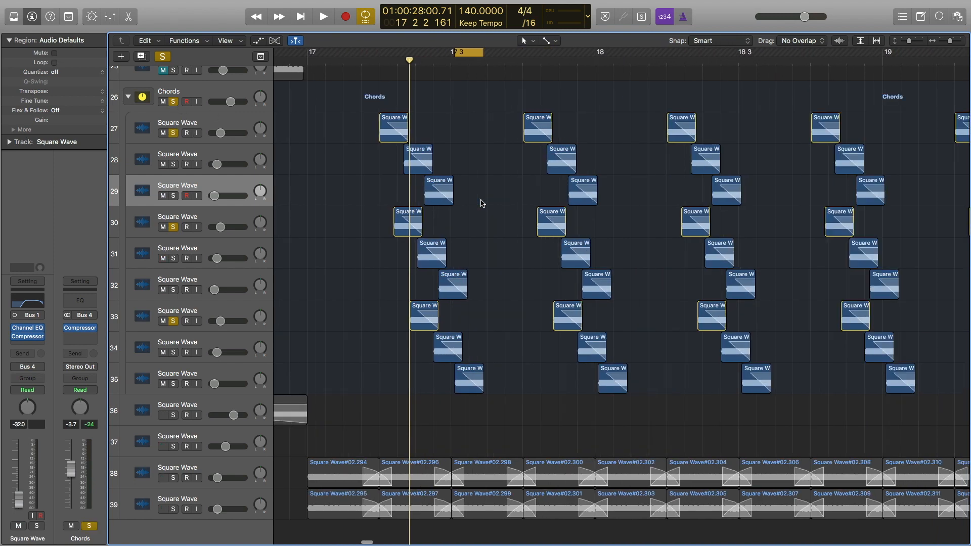
{"action": "left_click", "coordinate": [450, 54]}
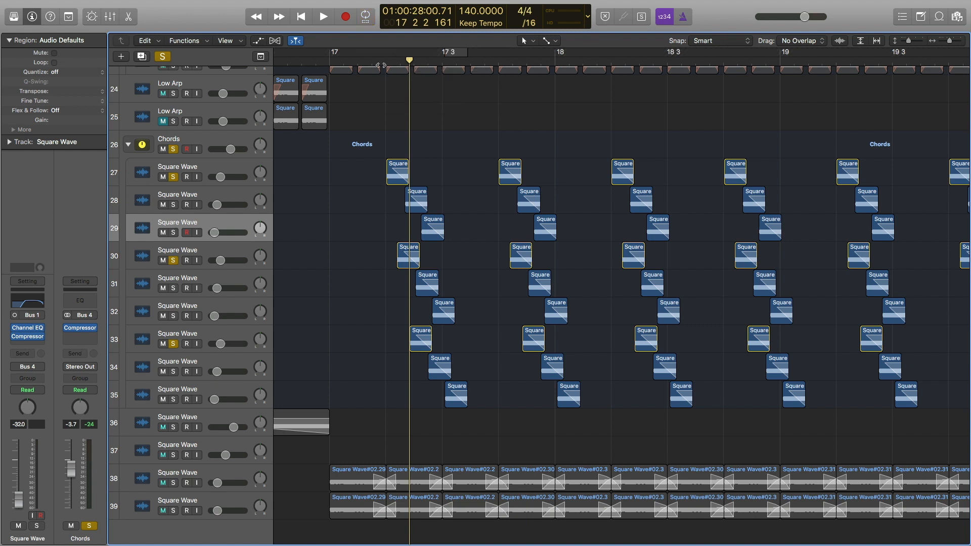
{"action": "left_click", "coordinate": [332, 61]}
{"action": "key", "text": "space"}
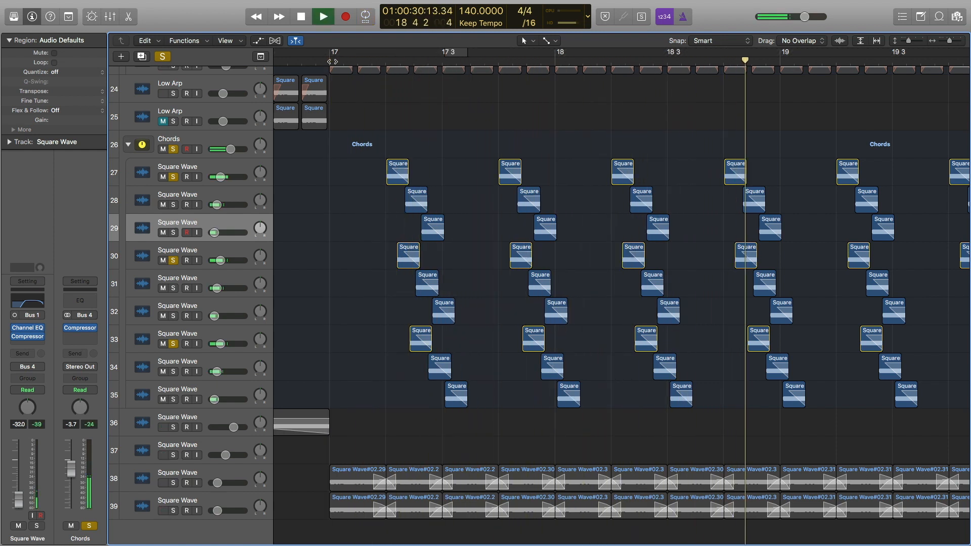
{"action": "key", "text": "space"}
{"action": "scroll", "coordinate": [602, 221], "scroll_direction": "down", "scroll_amount": 6}
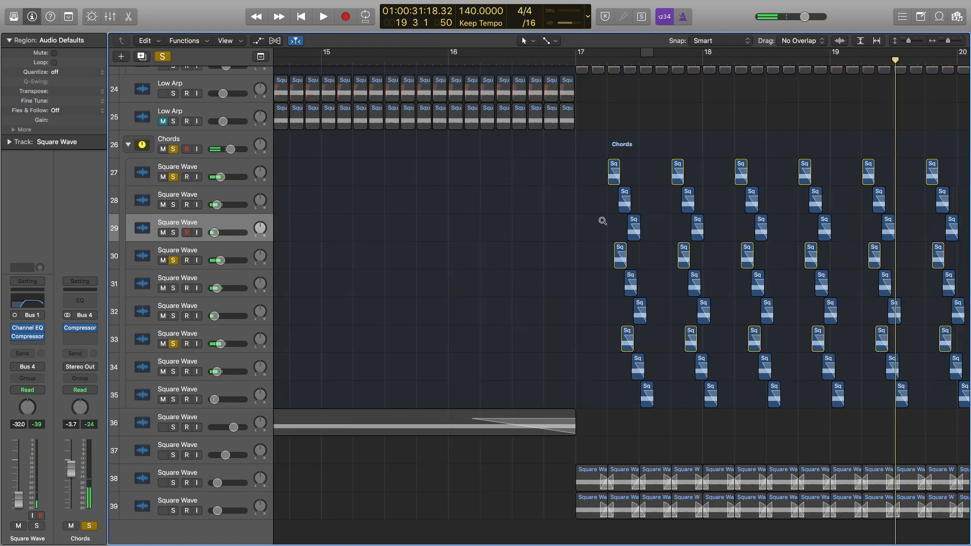
{"action": "scroll", "coordinate": [583, 217], "scroll_direction": "down", "scroll_amount": 5}
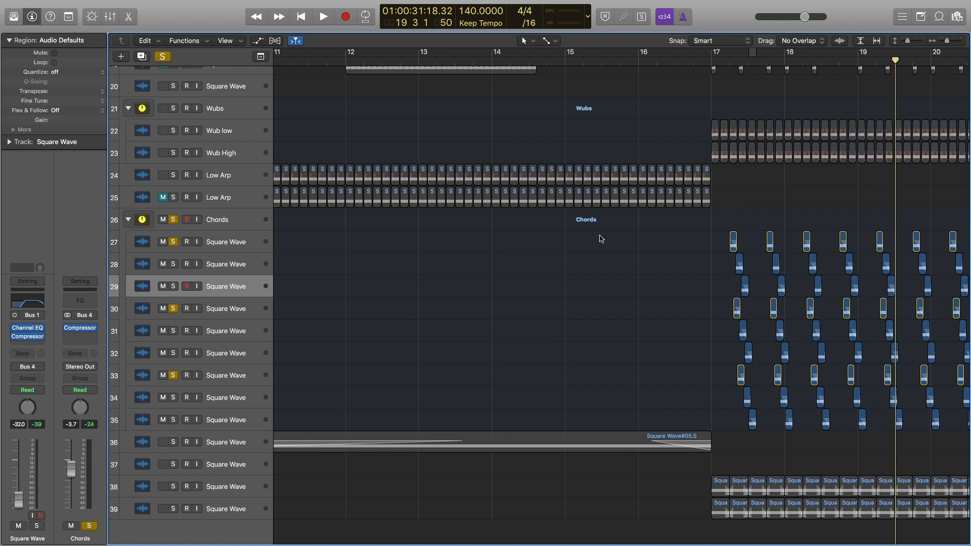
{"action": "scroll", "coordinate": [601, 239], "scroll_direction": "right", "scroll_amount": 5}
{"action": "scroll", "coordinate": [337, 160], "scroll_direction": "up", "scroll_amount": 2}
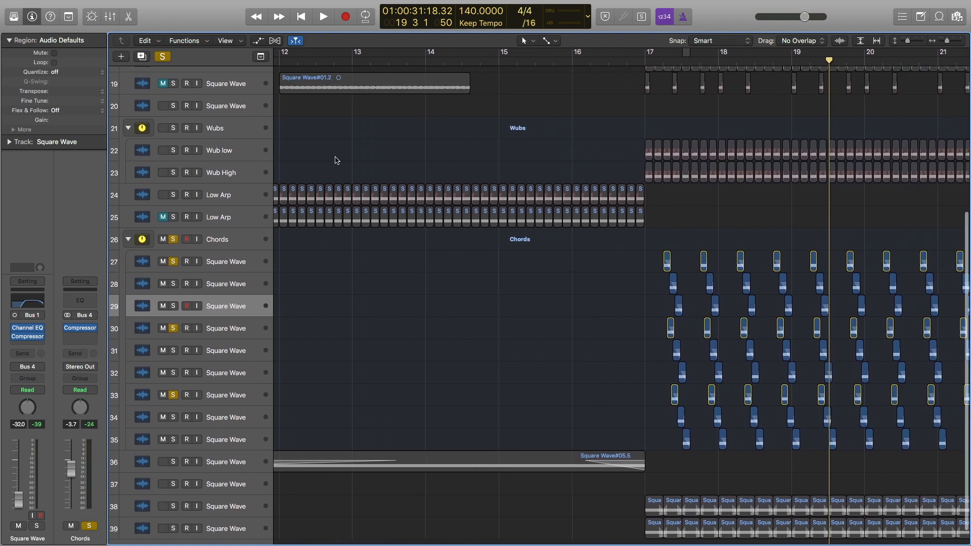
- Clear the active solos, solo Square Wave tracks 38 and 39, and play them from just before bar 17
{"action": "left_click", "coordinate": [235, 130]}
{"action": "scroll", "coordinate": [235, 129], "scroll_direction": "down", "scroll_amount": 1}
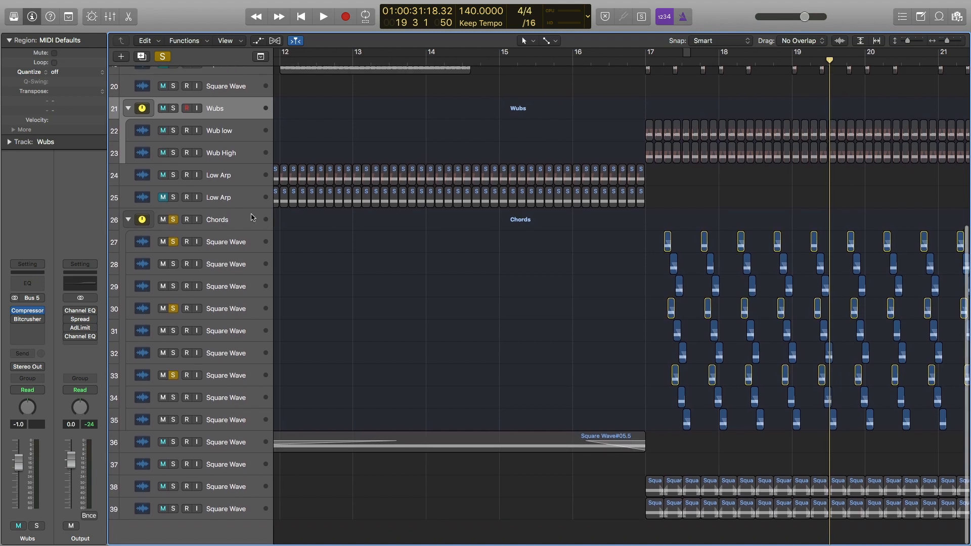
{"action": "left_click", "coordinate": [161, 56]}
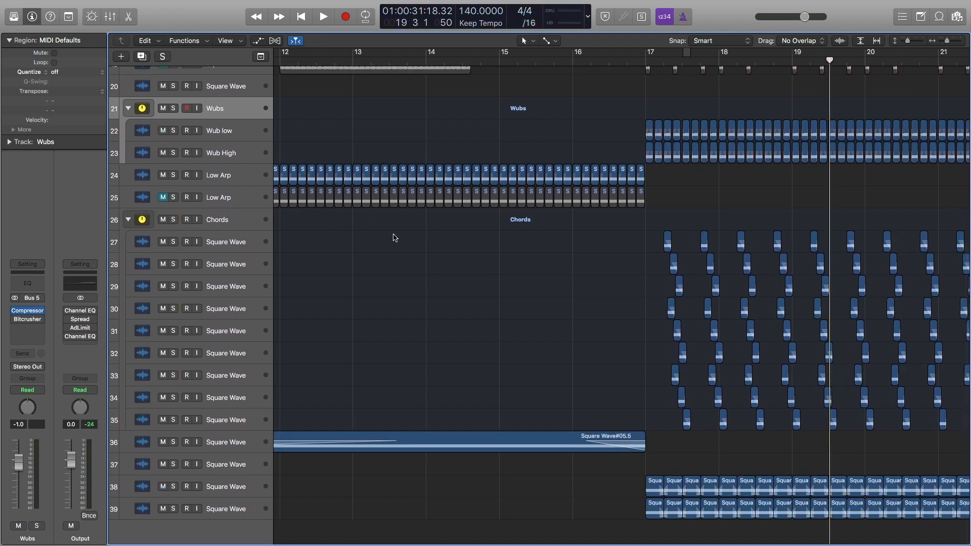
{"action": "left_click", "coordinate": [174, 486]}
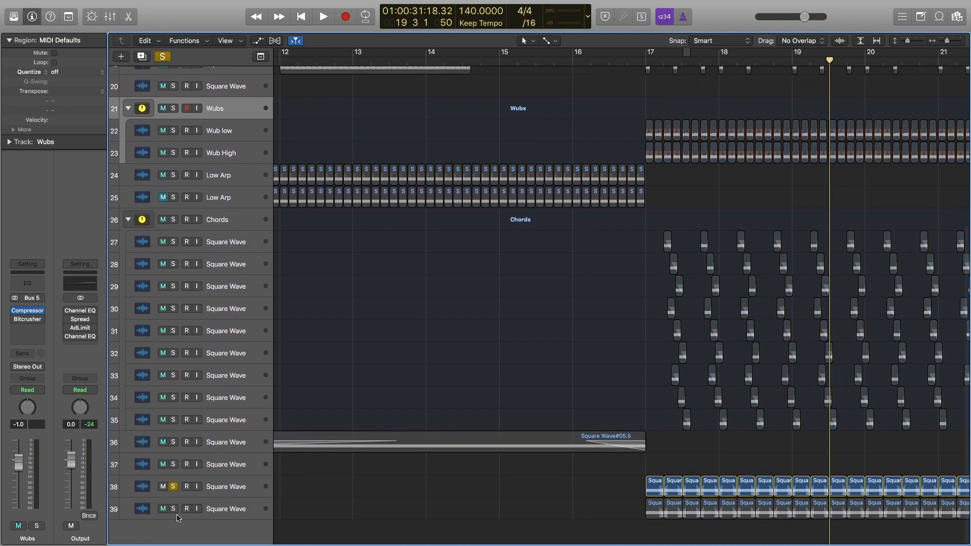
{"action": "left_click", "coordinate": [174, 509]}
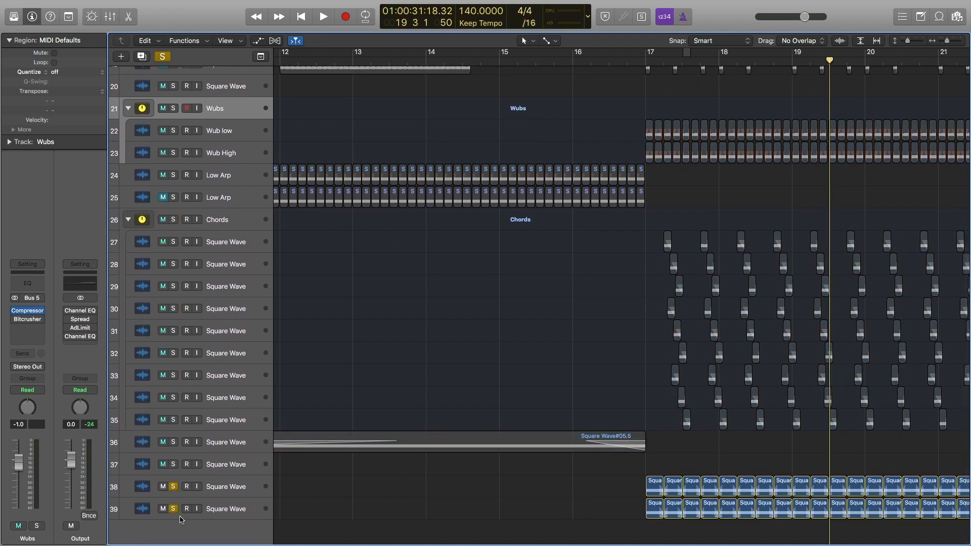
{"action": "left_click", "coordinate": [637, 61]}
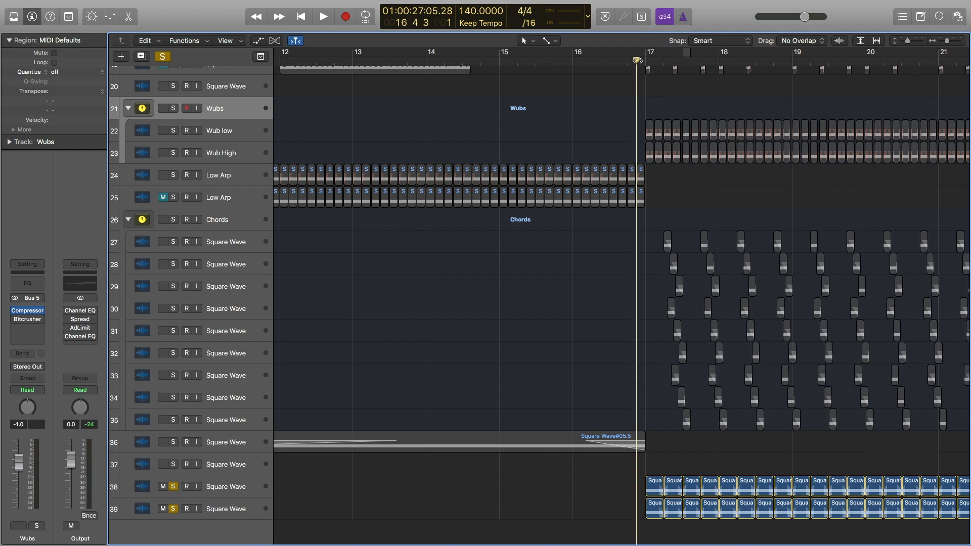
{"action": "key", "text": "space"}
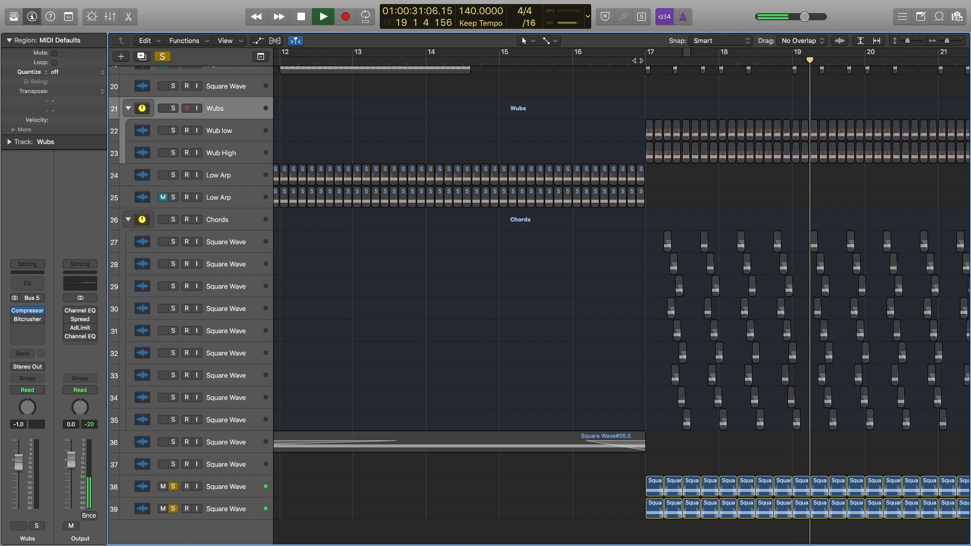
{"action": "key", "text": "space"}
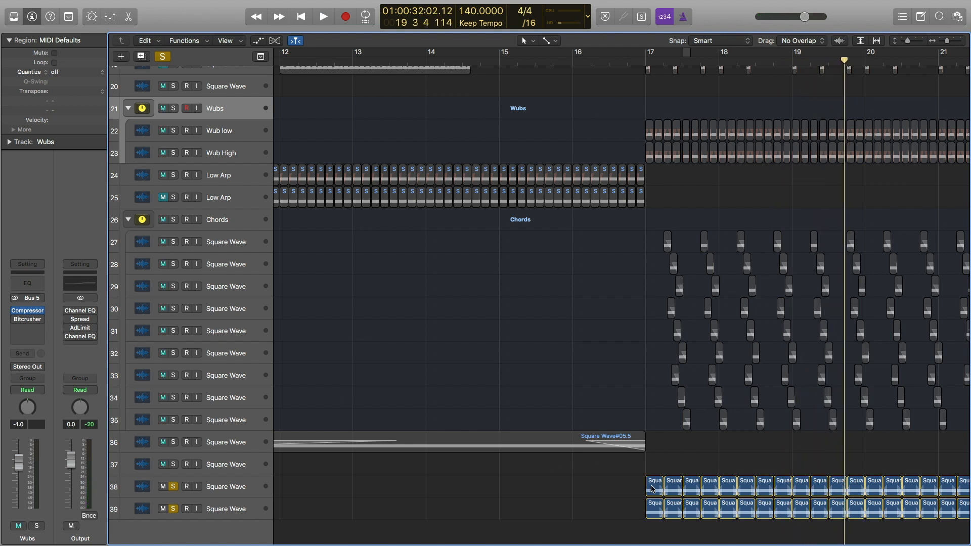
- Compare the Fine Tune settings of the first regions on Square Wave tracks 38 and 39
{"action": "key", "text": "super+Down"}
{"action": "key", "text": "super+Down"}
{"action": "key", "text": "super+Down"}
{"action": "key", "text": "super+Down"}
{"action": "scroll", "coordinate": [650, 487], "scroll_direction": "down", "scroll_amount": 4}
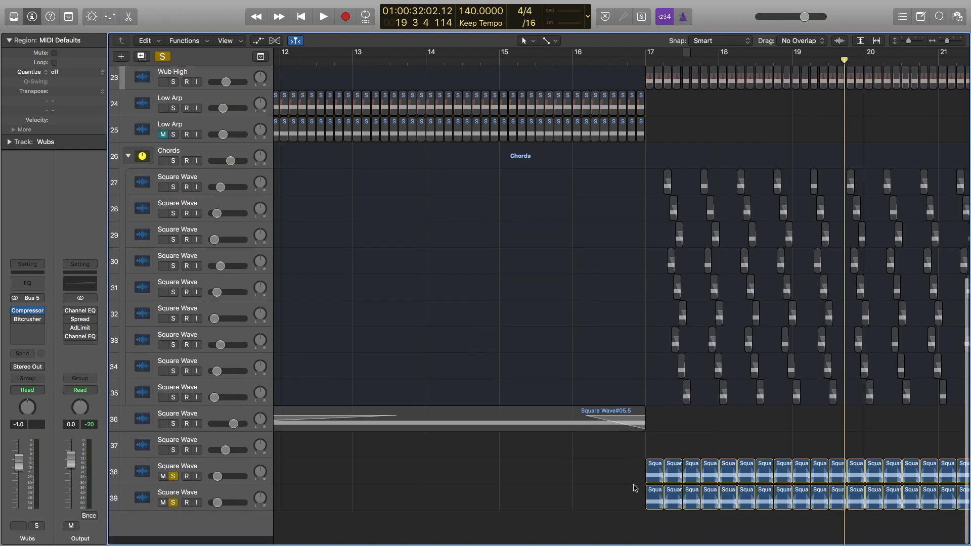
{"action": "left_click_drag", "start_coordinate": [615, 468], "coordinate": [807, 522]}
{"action": "key", "text": "z"}
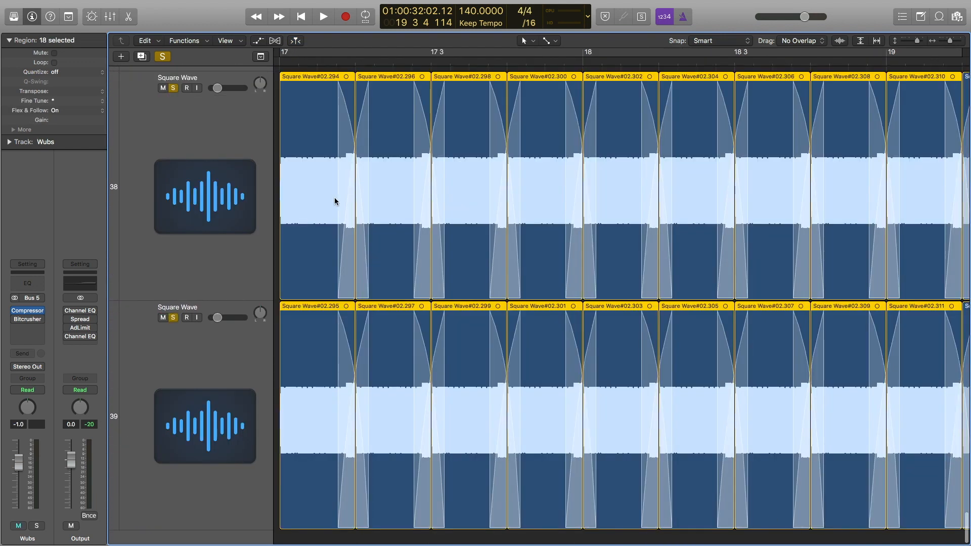
{"action": "scroll", "coordinate": [334, 201], "scroll_direction": "left", "scroll_amount": 4}
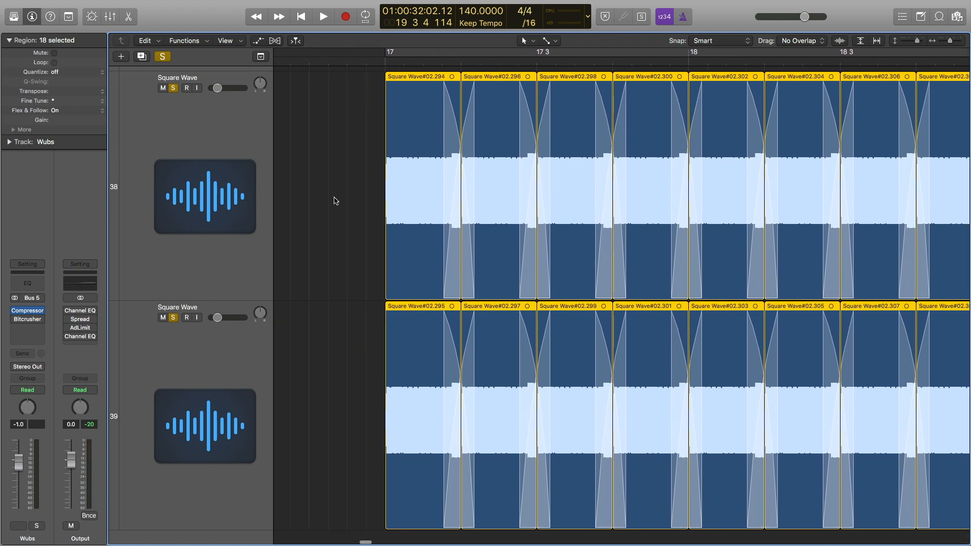
{"action": "left_click", "coordinate": [331, 201]}
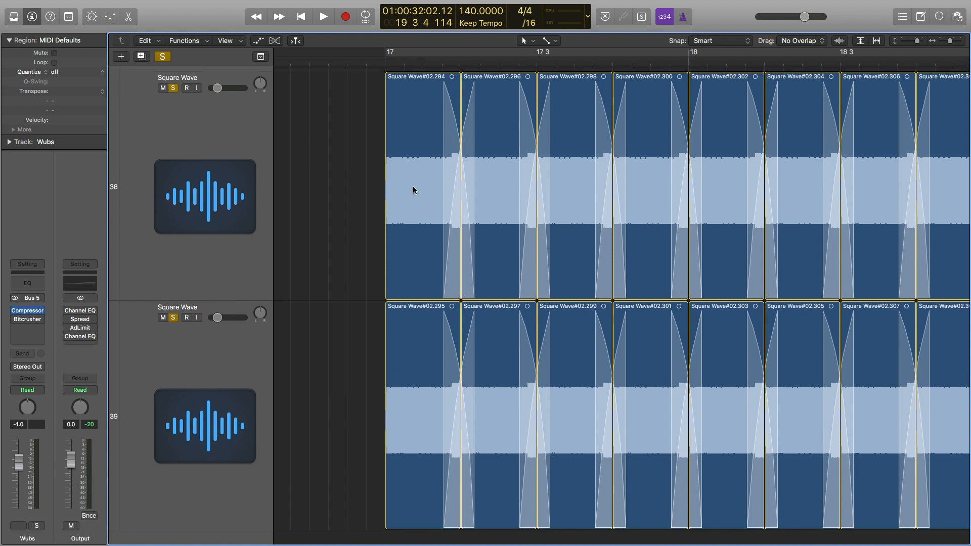
{"action": "left_click", "coordinate": [429, 162]}
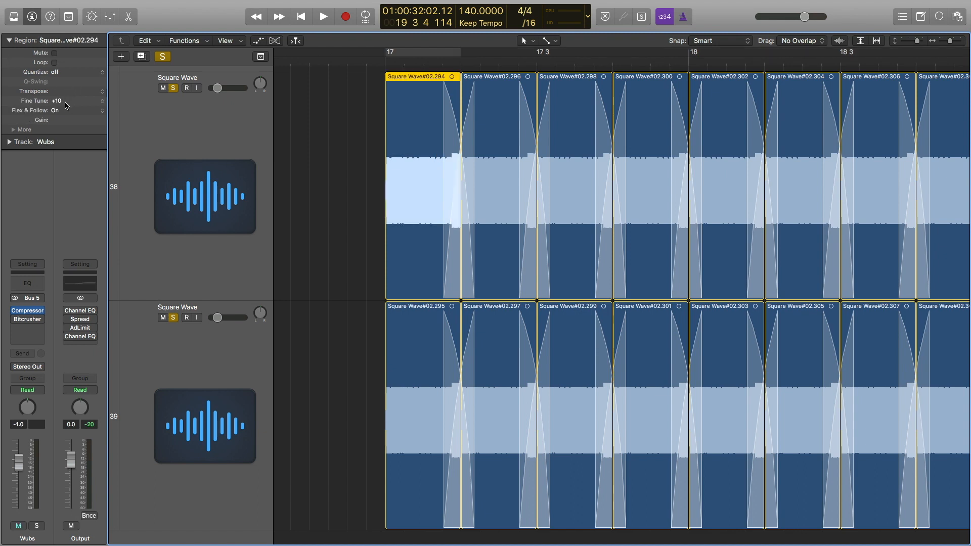
{"action": "key", "text": "ctrl+m"}
{"action": "left_click", "coordinate": [415, 341]}
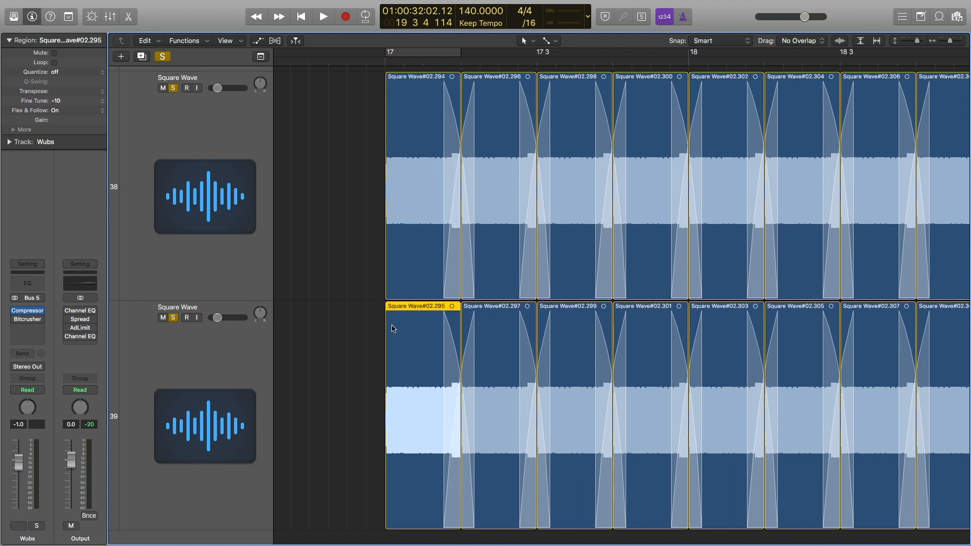
{"action": "key", "text": "ctrl+m"}
- Remove the fine tuning from all regions on track 38 and play the soloed pair from bar 17
{"action": "key", "text": "super+Left"}
{"action": "key", "text": "super+Left"}
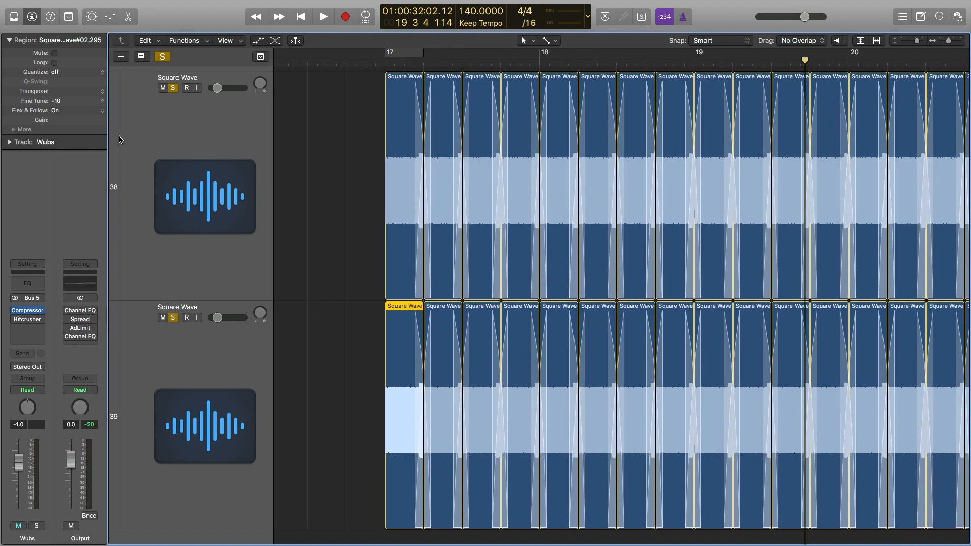
{"action": "key", "text": "super+Up"}
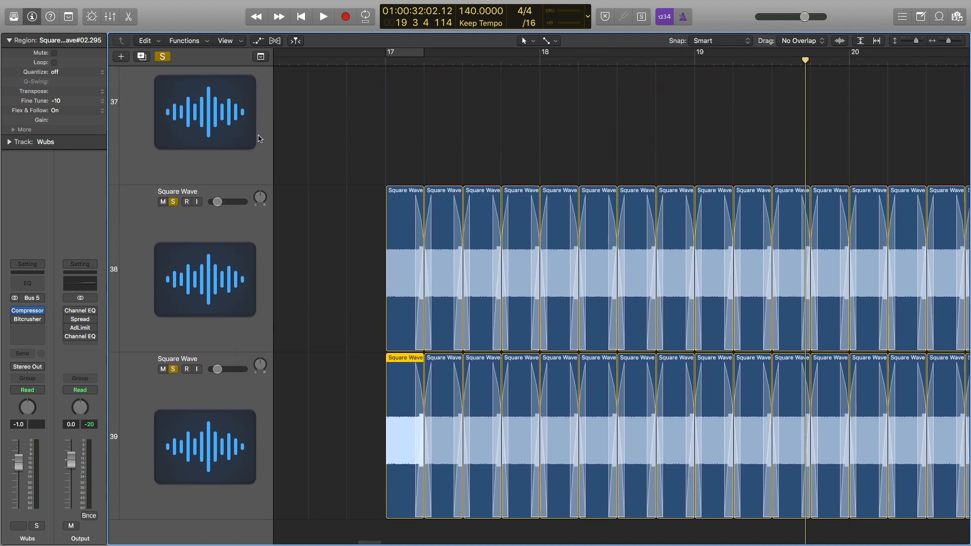
{"action": "scroll", "coordinate": [273, 133], "scroll_direction": "right", "scroll_amount": 1}
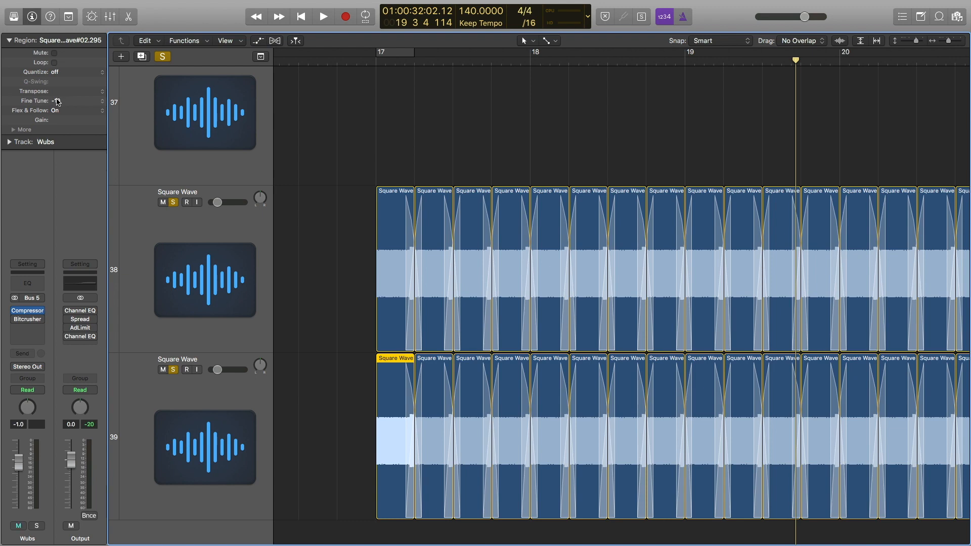
{"action": "left_click", "coordinate": [167, 231]}
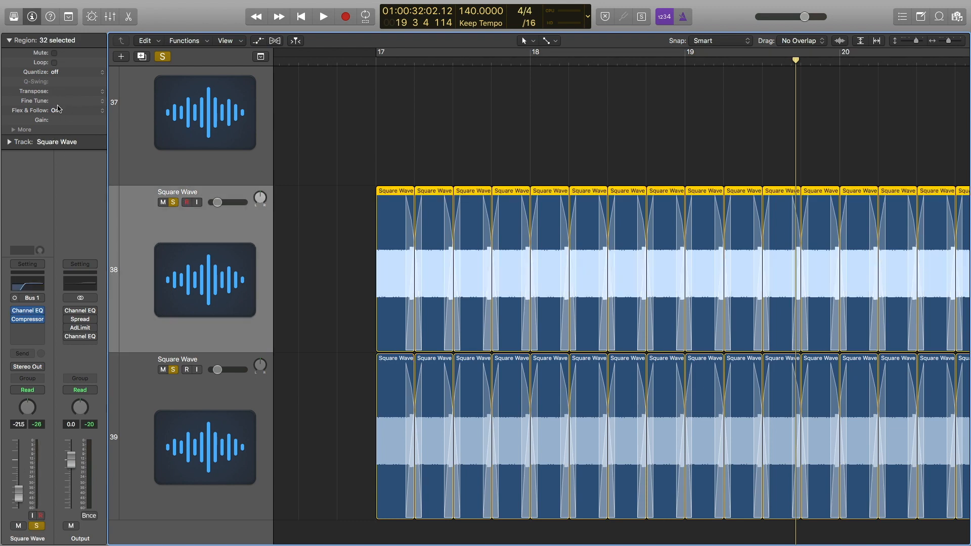
{"action": "left_click", "coordinate": [376, 62]}
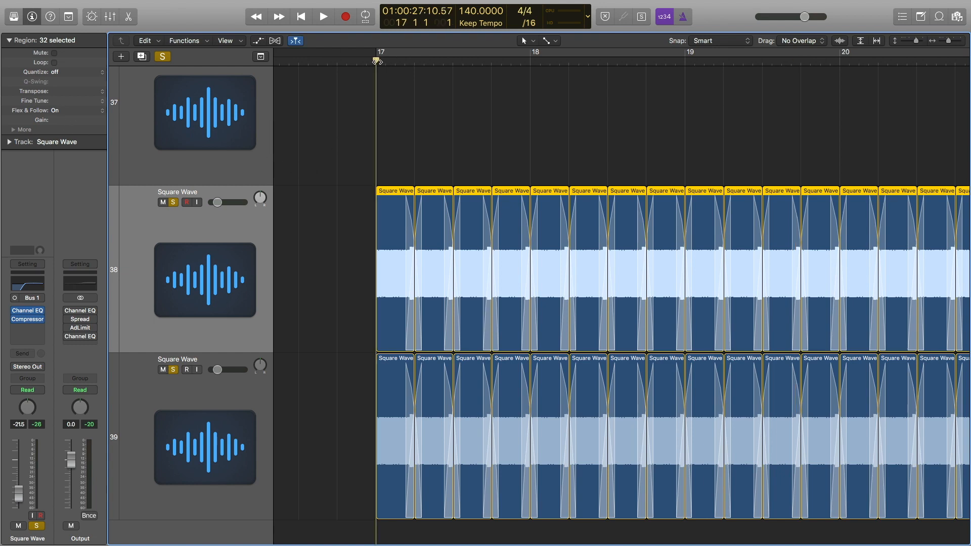
{"action": "key", "text": "space"}
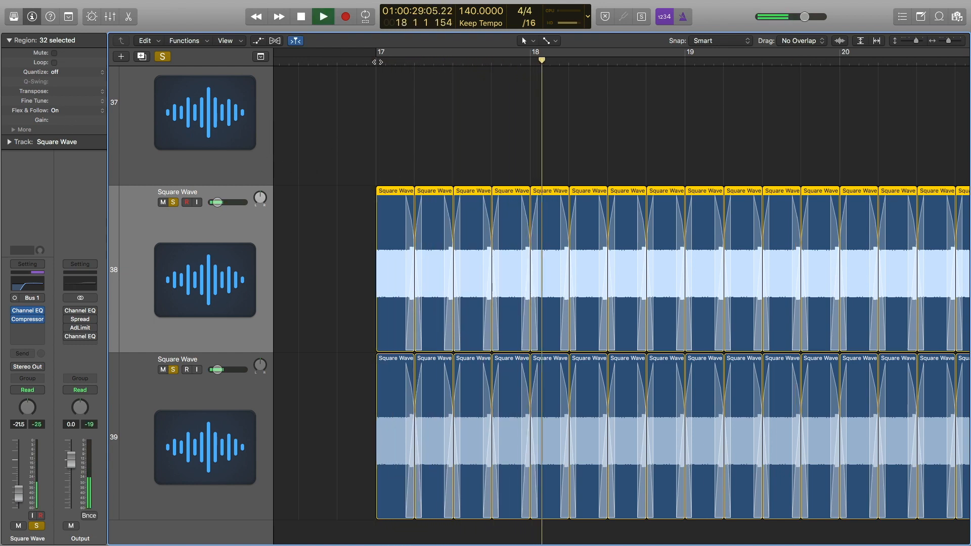
{"action": "key", "text": "space"}
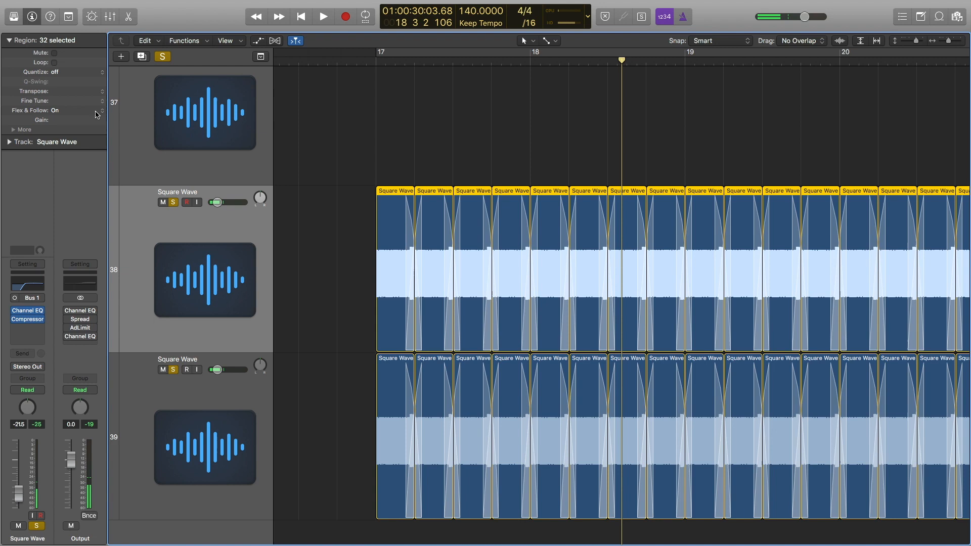
- Set Fine Tune to +10 for all regions on track 38 and to -10 for all regions on track 39
{"action": "double_click", "coordinate": [56, 102]}
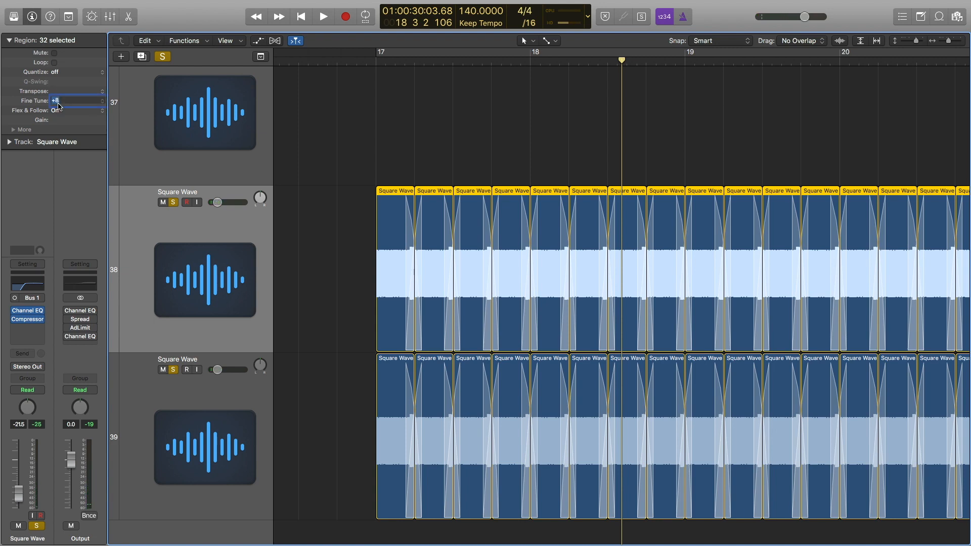
{"action": "key", "text": "Return"}
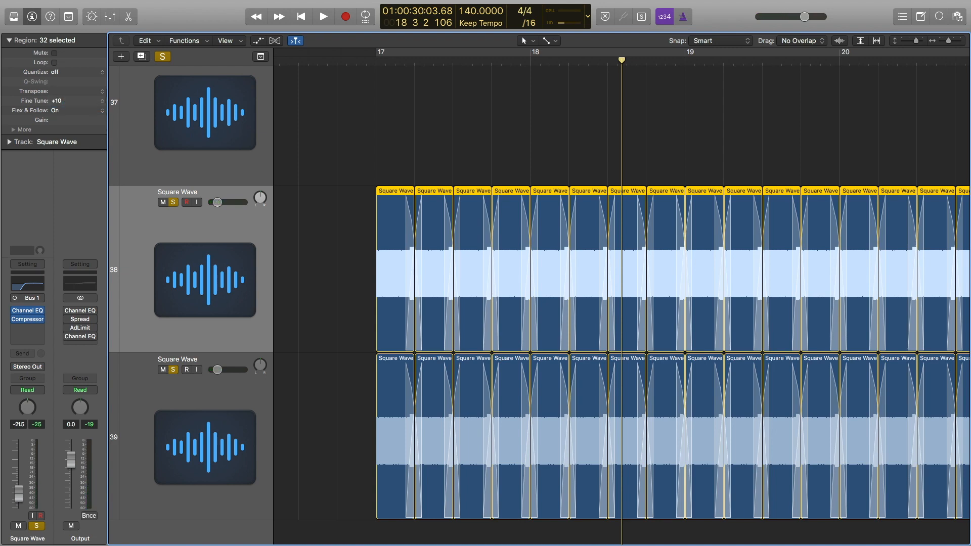
{"action": "left_click", "coordinate": [167, 395]}
{"action": "double_click", "coordinate": [63, 102]}
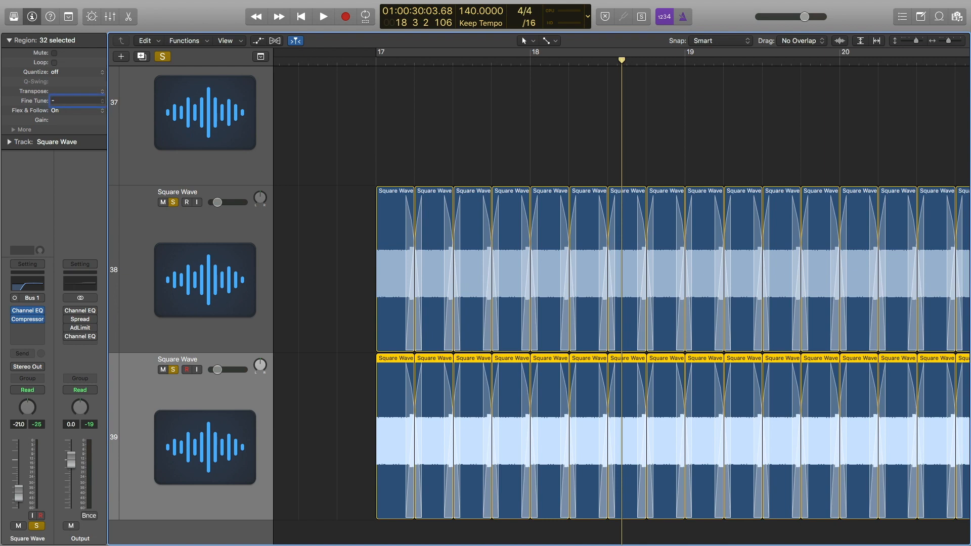
{"action": "key", "text": "Return"}
- Play the detuned pair of Square Wave tracks from just before bar 17
{"action": "left_click", "coordinate": [365, 60]}
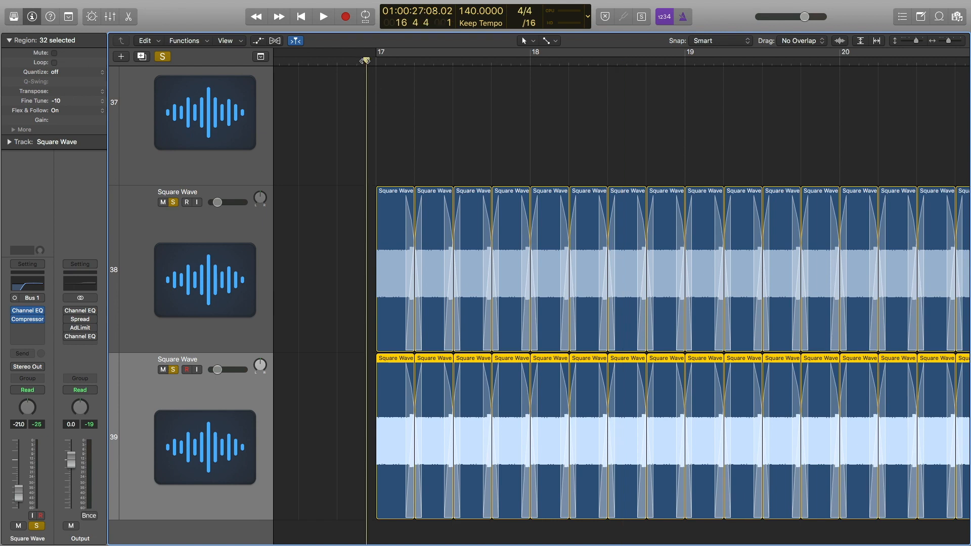
{"action": "key", "text": "space"}
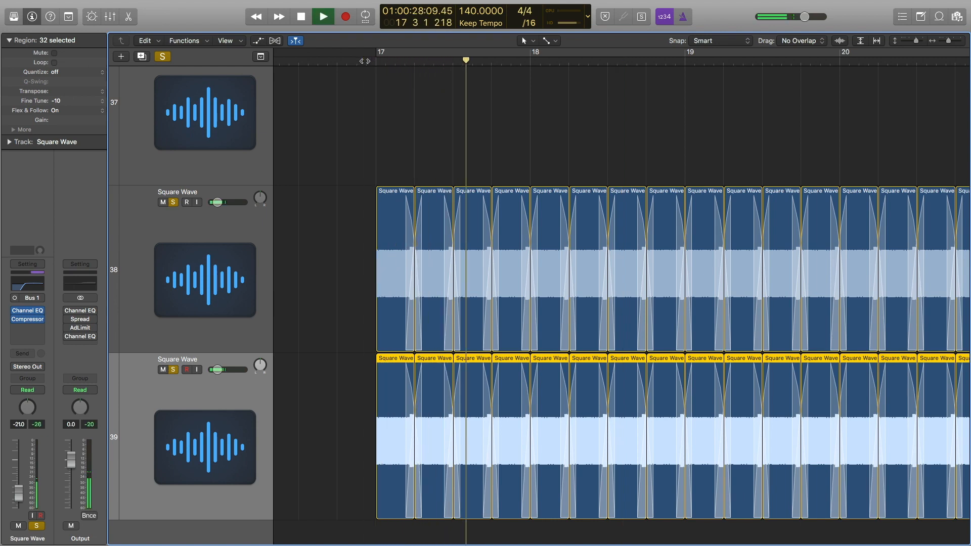
{"action": "key", "text": "space"}
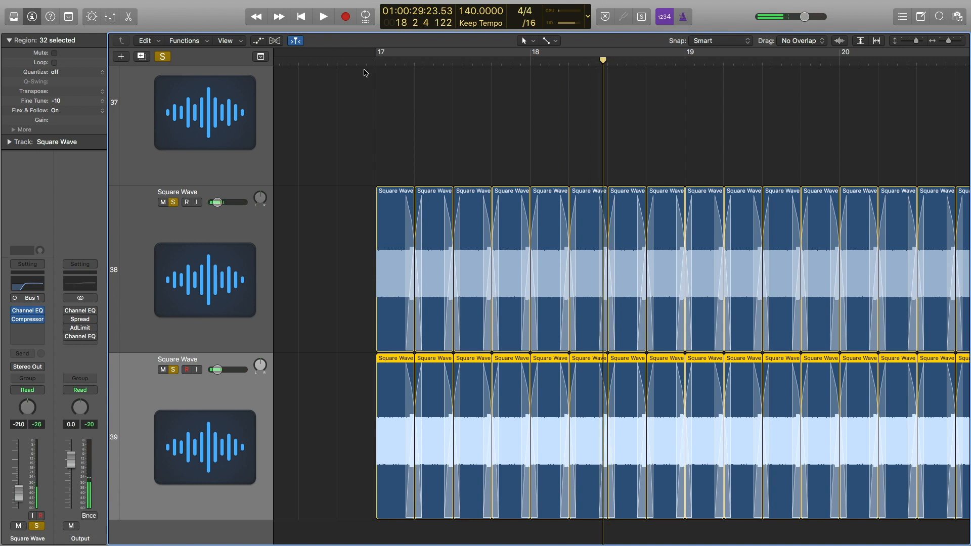
- Collapse the region settings and clear the solos on tracks 38 and 39
{"action": "left_click", "coordinate": [9, 40]}
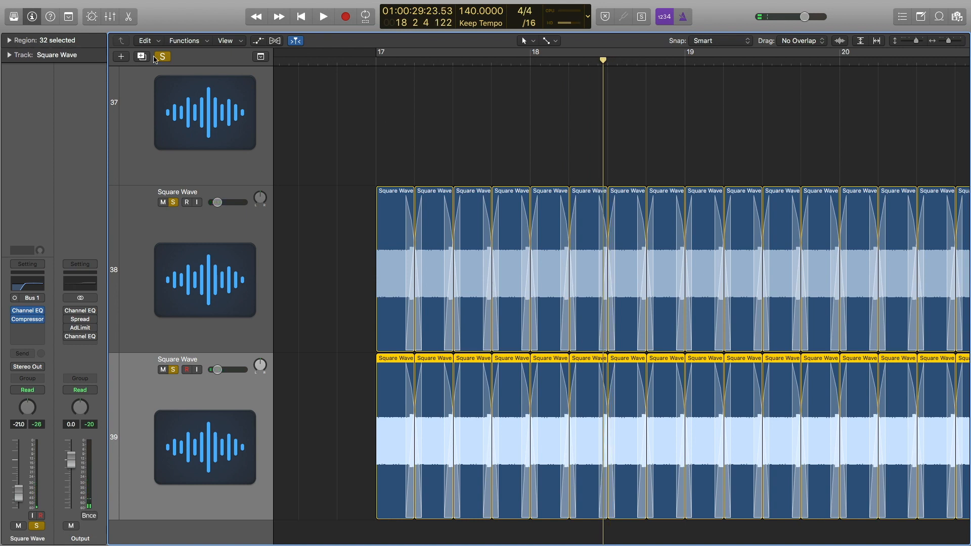
{"action": "left_click", "coordinate": [162, 56]}
{"action": "scroll", "coordinate": [401, 153], "scroll_direction": "left", "scroll_amount": 5}
{"action": "scroll", "coordinate": [400, 153], "scroll_direction": "down", "scroll_amount": 5}
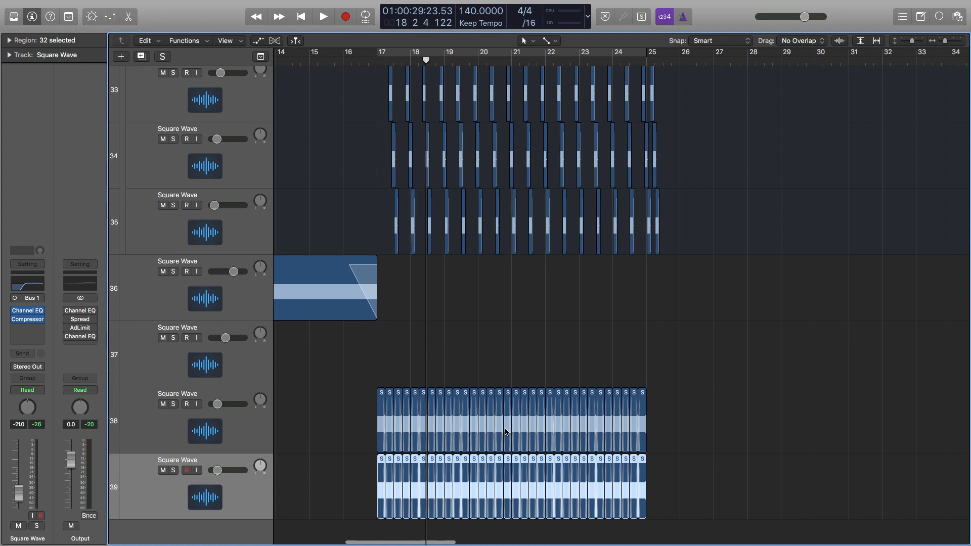
{"action": "scroll", "coordinate": [396, 361], "scroll_direction": "up", "scroll_amount": 8}
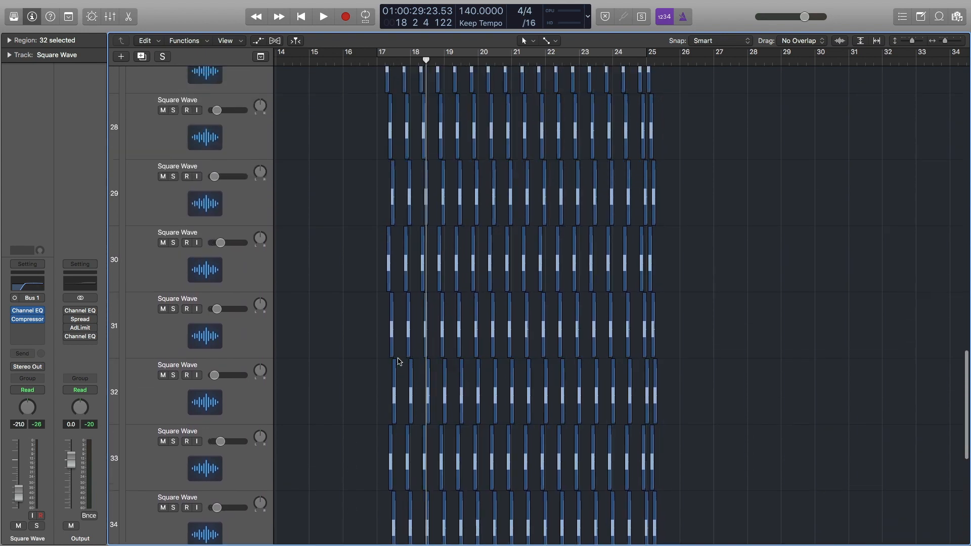
{"action": "scroll", "coordinate": [397, 361], "scroll_direction": "up", "scroll_amount": 15}
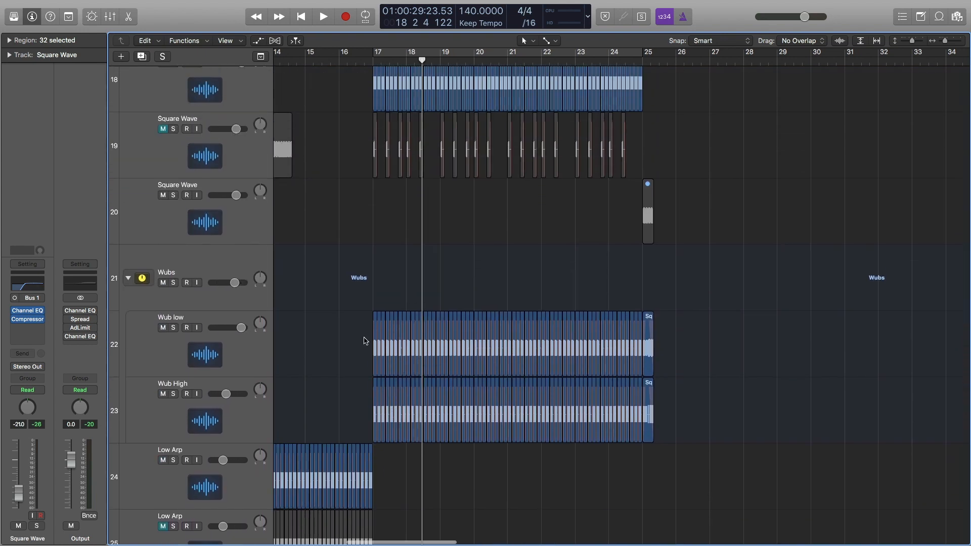
{"action": "scroll", "coordinate": [355, 326], "scroll_direction": "up", "scroll_amount": 10}
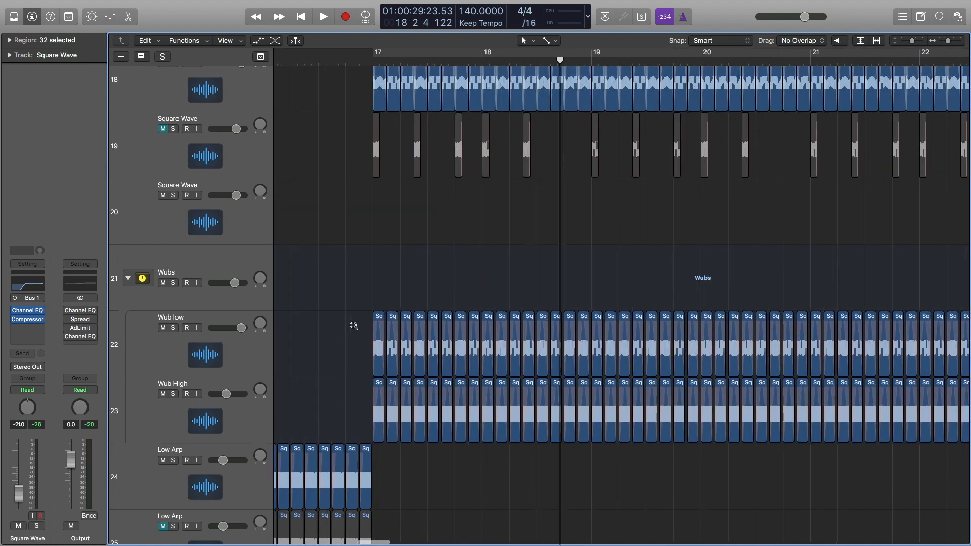
- Solo the Wubs stack and play its low and high tracks from bar 17 into bar 21
{"action": "left_click", "coordinate": [174, 284]}
{"action": "left_click", "coordinate": [366, 63]}
{"action": "key", "text": "space"}
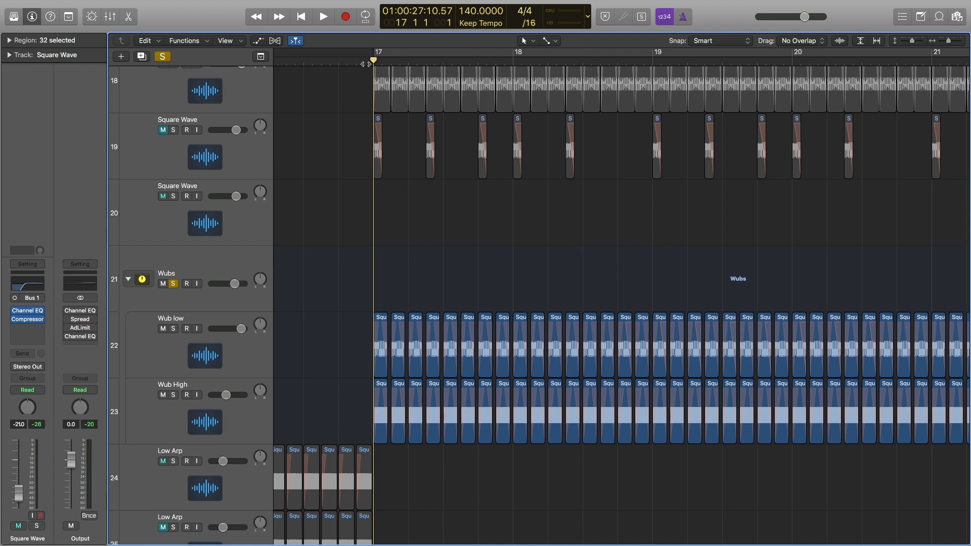
{"action": "key", "text": "space"}
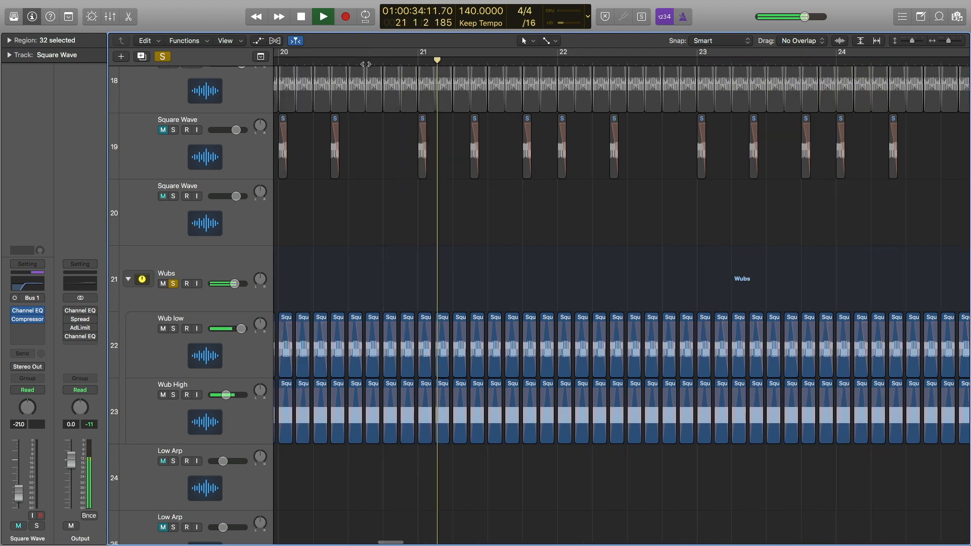
{"action": "key", "text": "space"}
{"action": "scroll", "coordinate": [362, 217], "scroll_direction": "left", "scroll_amount": 10}
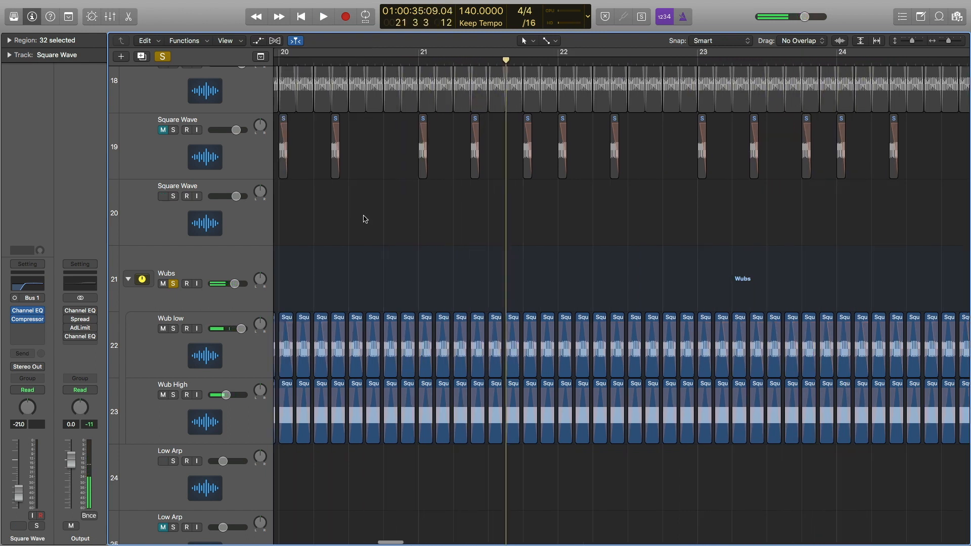
{"action": "scroll", "coordinate": [362, 216], "scroll_direction": "left", "scroll_amount": 8}
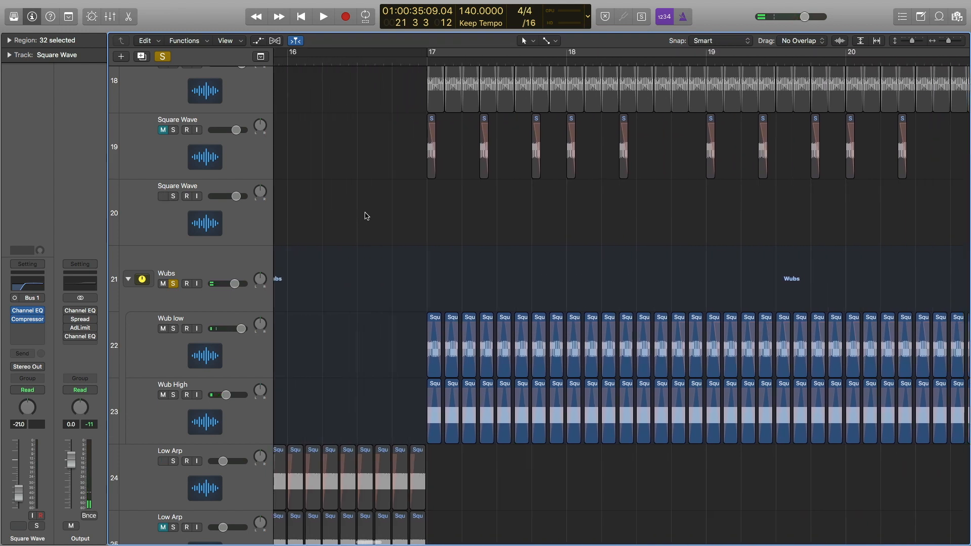
- Clear the Wubs stack solo, solo only the Wub High track, and play it briefly from bar 17
{"action": "left_click", "coordinate": [206, 419]}
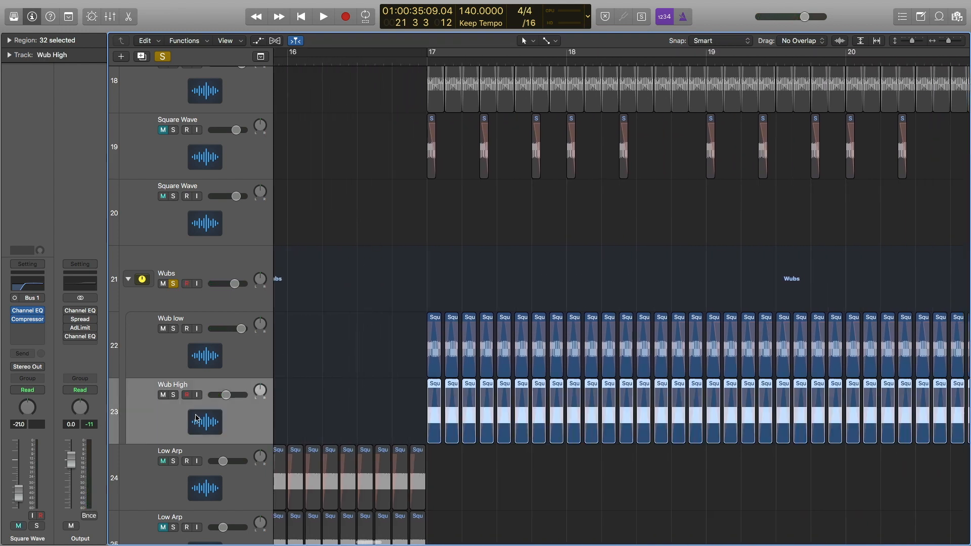
{"action": "left_click", "coordinate": [174, 282]}
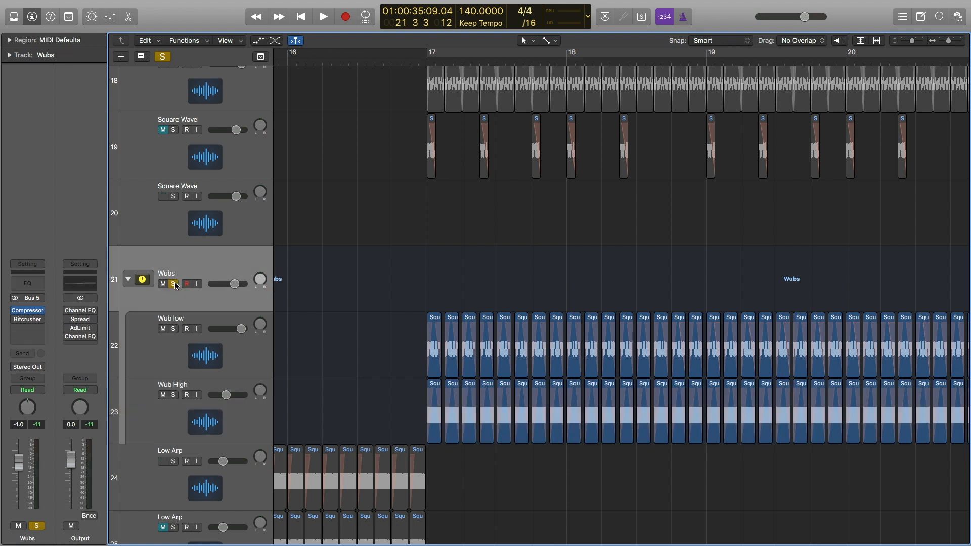
{"action": "left_click", "coordinate": [174, 395]}
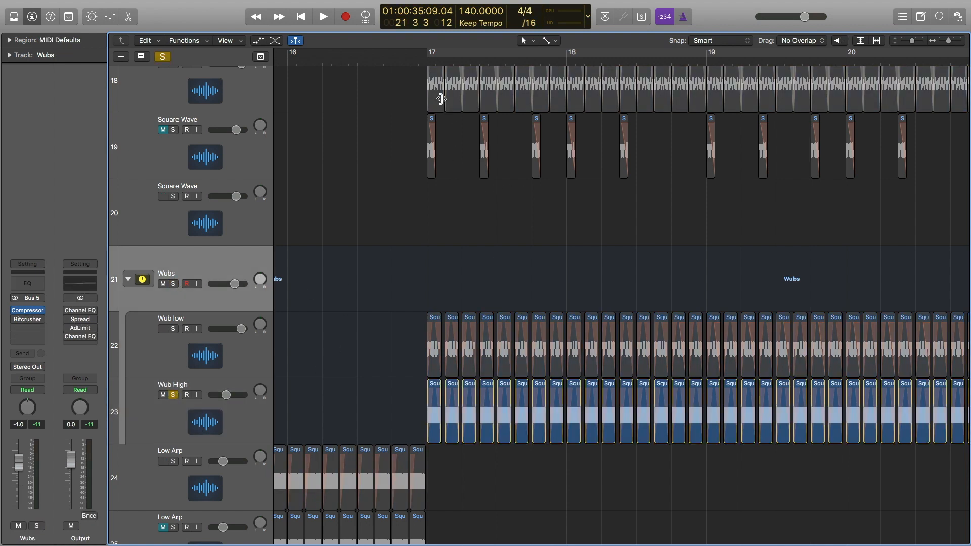
{"action": "left_click", "coordinate": [426, 61]}
{"action": "key", "text": "space"}
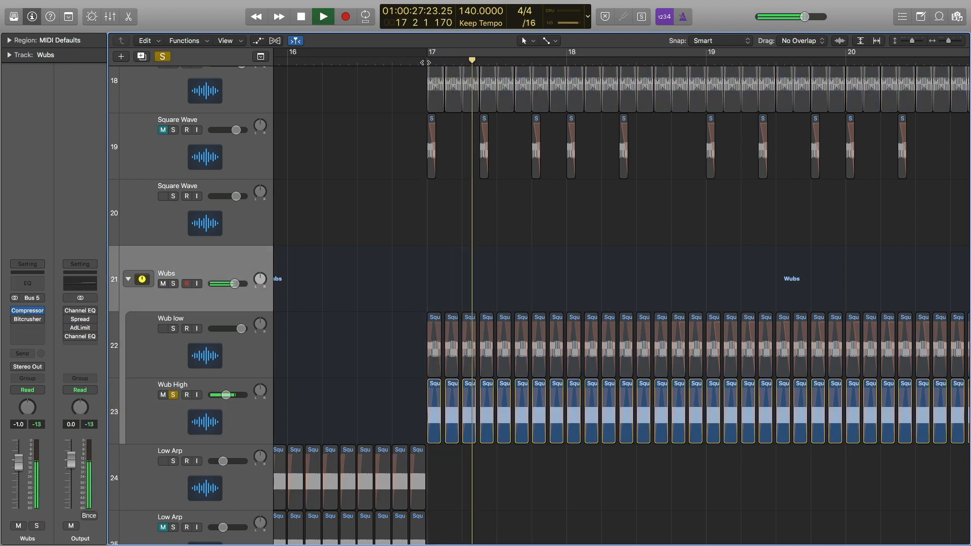
{"action": "key", "text": "space"}
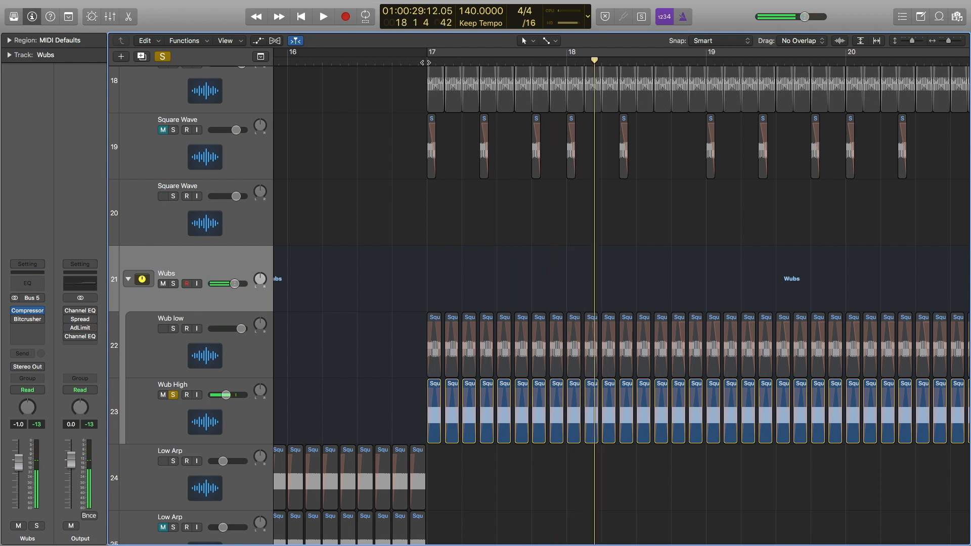
- Switch the solo from Wub High to Wub low, play it from bar 17 into bar 18, and clear its solo
{"action": "left_click", "coordinate": [173, 328]}
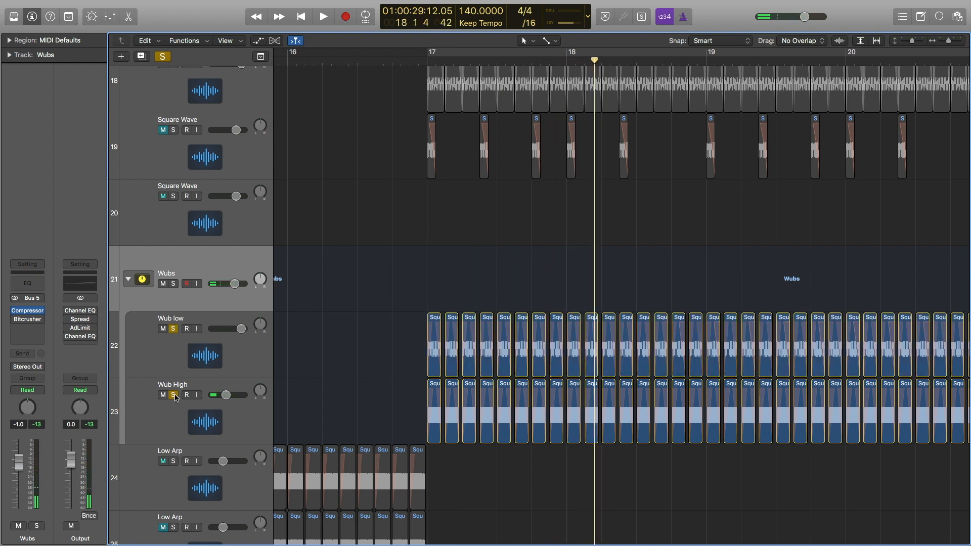
{"action": "left_click", "coordinate": [174, 395]}
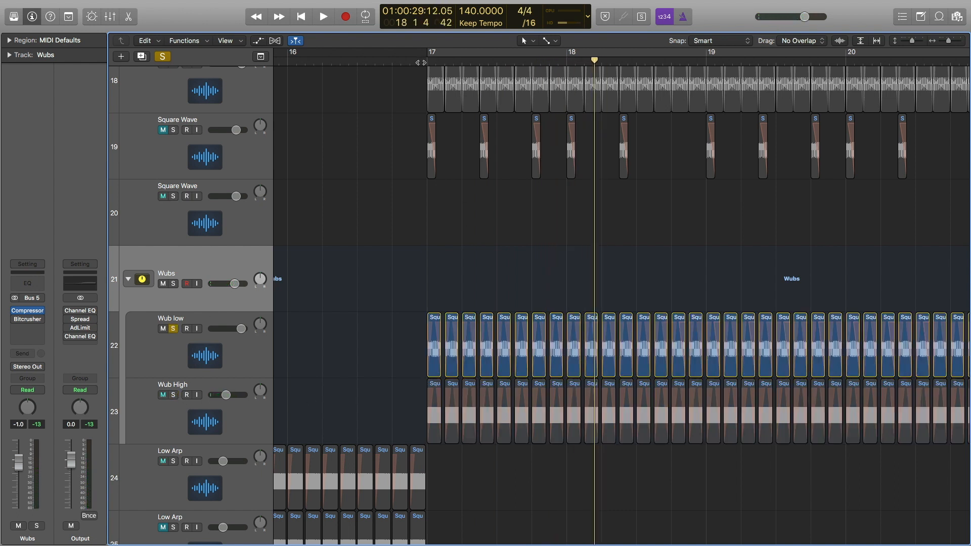
{"action": "left_click", "coordinate": [427, 61]}
{"action": "key", "text": "space"}
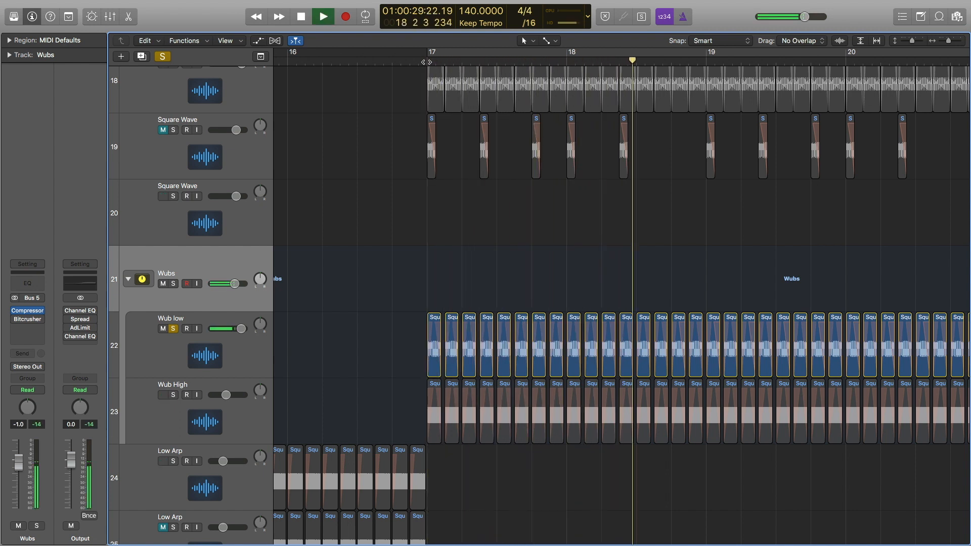
{"action": "key", "text": "space"}
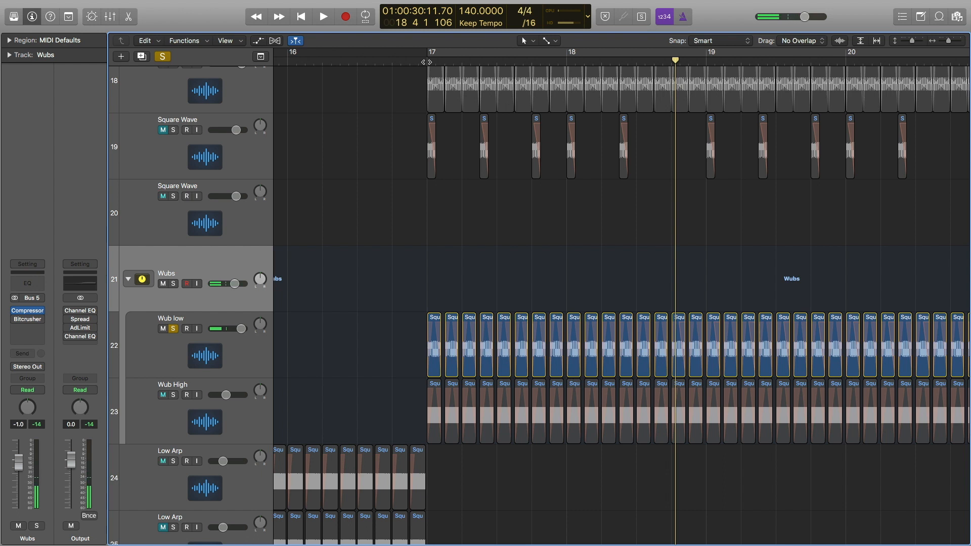
{"action": "scroll", "coordinate": [427, 62], "scroll_direction": "right", "scroll_amount": 1}
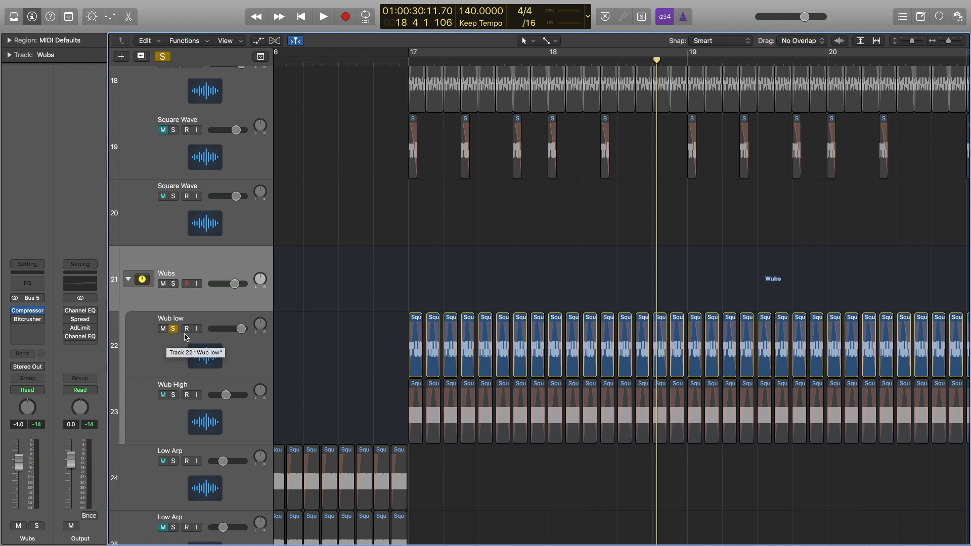
{"action": "left_click", "coordinate": [174, 329]}
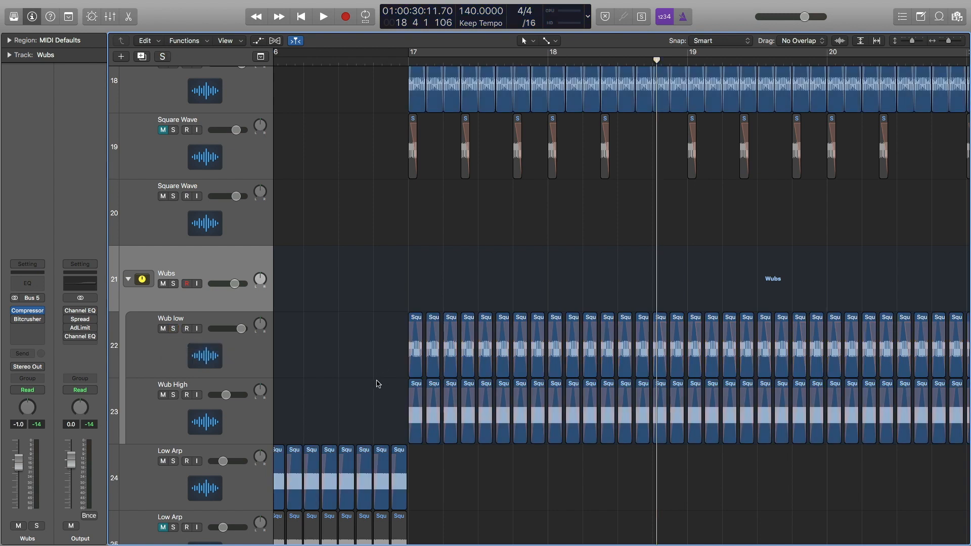
- Examine the fade-ins and fade-outs on the first Wub low and Wub High regions at bar 17
{"action": "scroll", "coordinate": [377, 384], "scroll_direction": "up", "scroll_amount": 8}
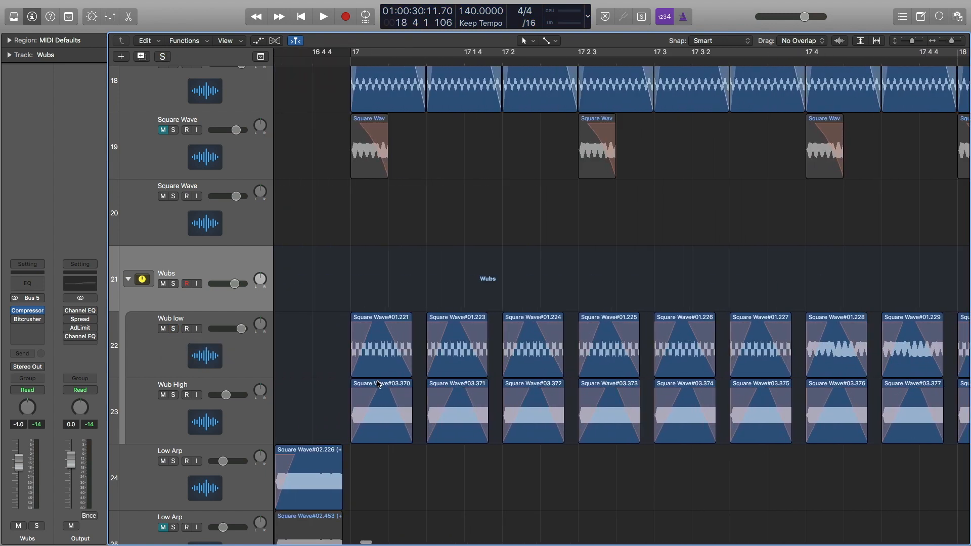
{"action": "scroll", "coordinate": [379, 385], "scroll_direction": "up", "scroll_amount": 10}
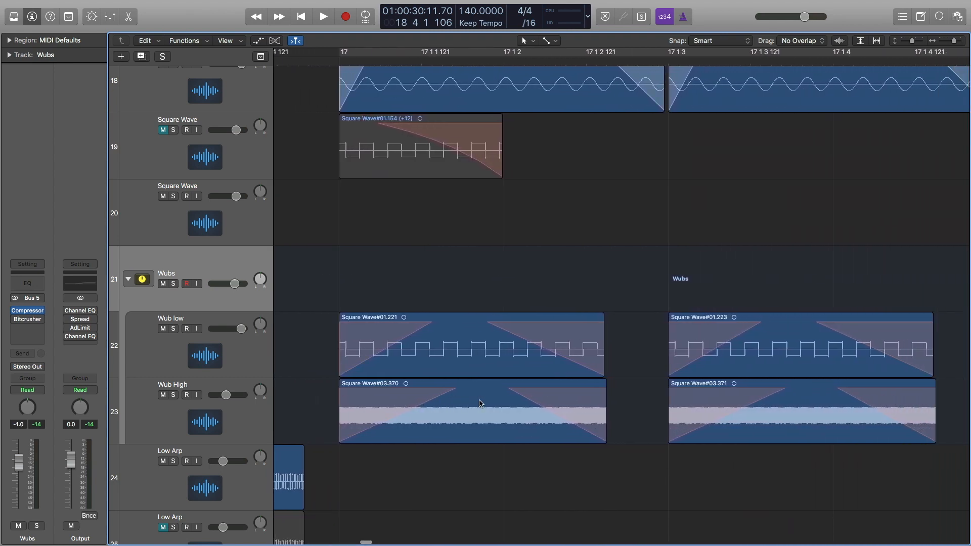
{"action": "scroll", "coordinate": [465, 404], "scroll_direction": "right", "scroll_amount": 2}
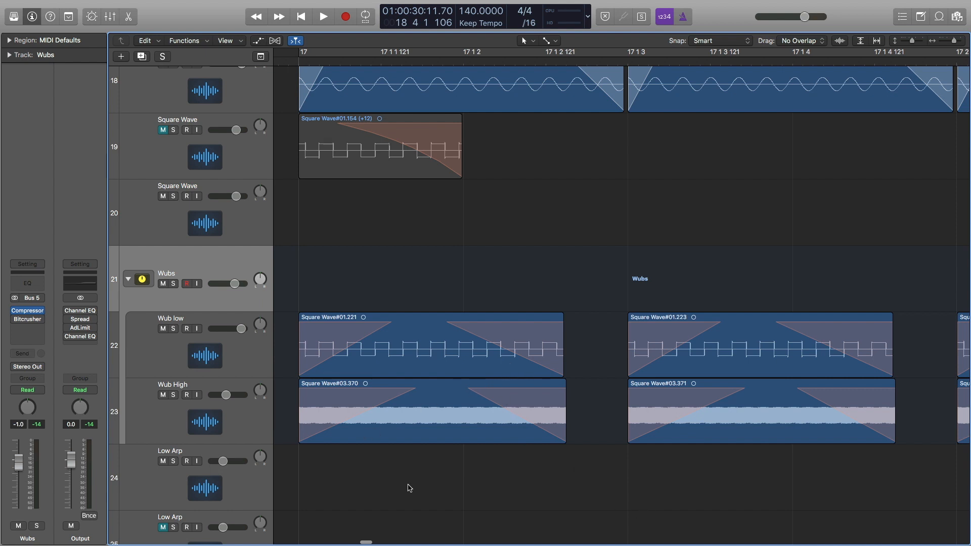
- Solo the Wub High track and look over its regions from bar 17 to bar 25
{"action": "left_click", "coordinate": [173, 395]}
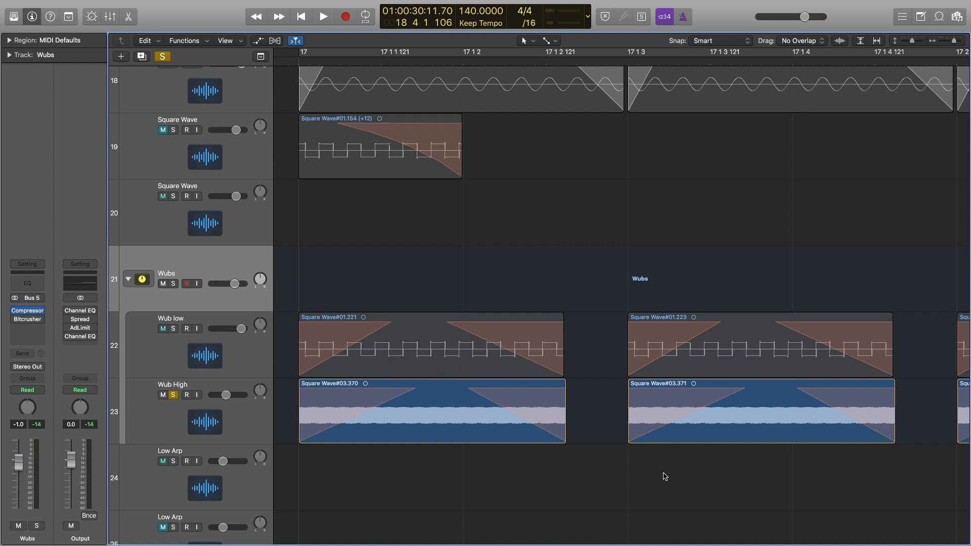
{"action": "left_click", "coordinate": [663, 474], "text": "ctrl+alt"}
{"action": "left_click", "coordinate": [664, 474], "text": "ctrl+alt"}
{"action": "left_click", "coordinate": [664, 474], "text": "ctrl+alt"}
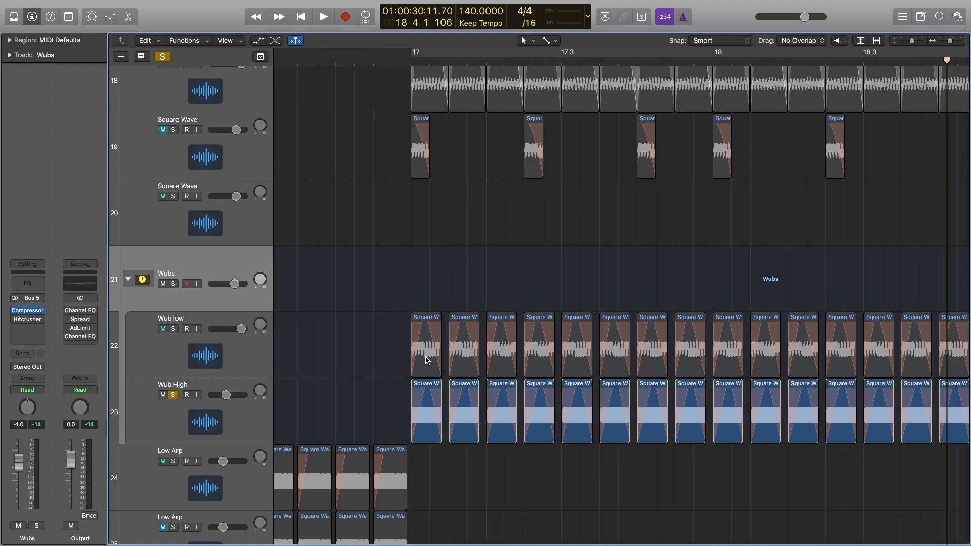
{"action": "scroll", "coordinate": [612, 389], "scroll_direction": "right", "scroll_amount": 3}
{"action": "scroll", "coordinate": [611, 389], "scroll_direction": "down", "scroll_amount": 5}
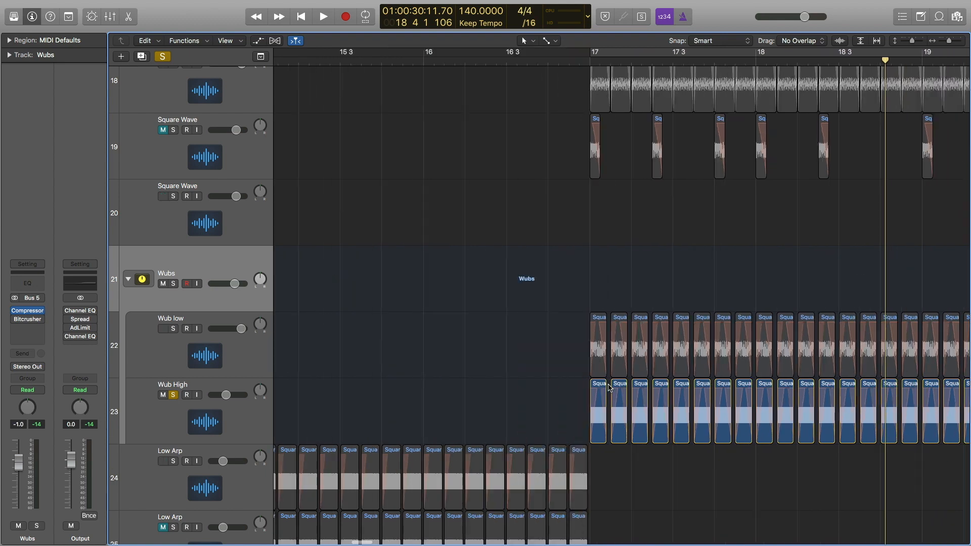
{"action": "scroll", "coordinate": [609, 389], "scroll_direction": "right", "scroll_amount": 6}
{"action": "scroll", "coordinate": [607, 388], "scroll_direction": "left", "scroll_amount": 5}
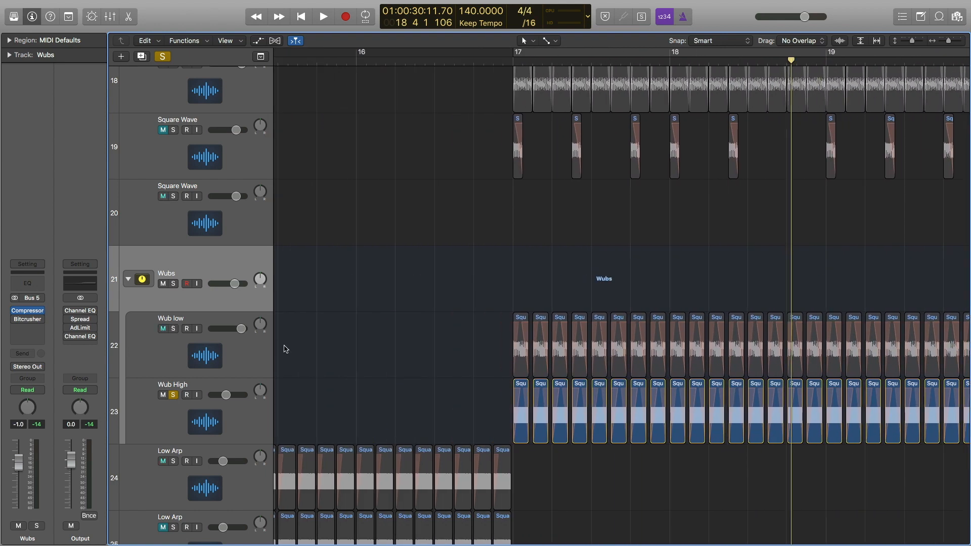
{"action": "scroll", "coordinate": [284, 349], "scroll_direction": "down", "scroll_amount": 5}
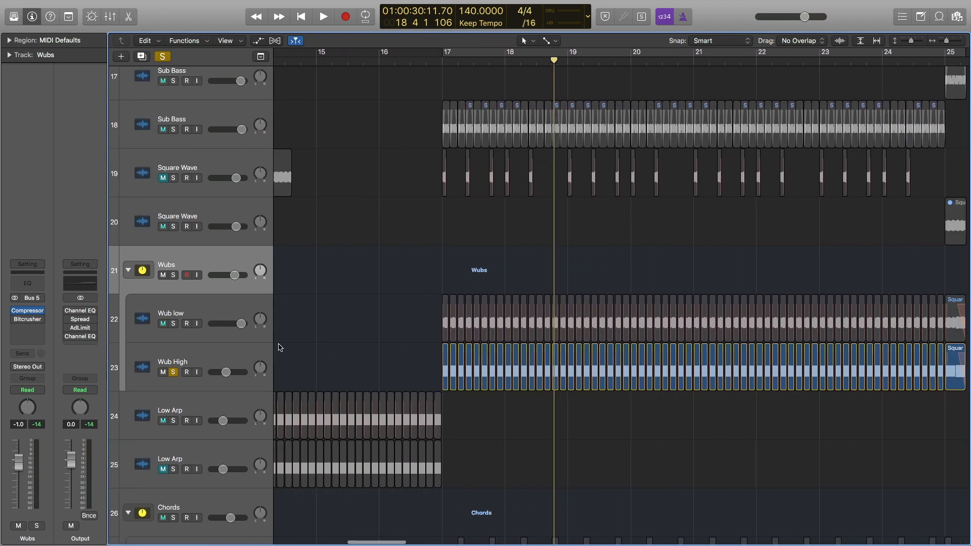
{"action": "scroll", "coordinate": [278, 344], "scroll_direction": "right", "scroll_amount": 6}
{"action": "scroll", "coordinate": [277, 344], "scroll_direction": "left", "scroll_amount": 5}
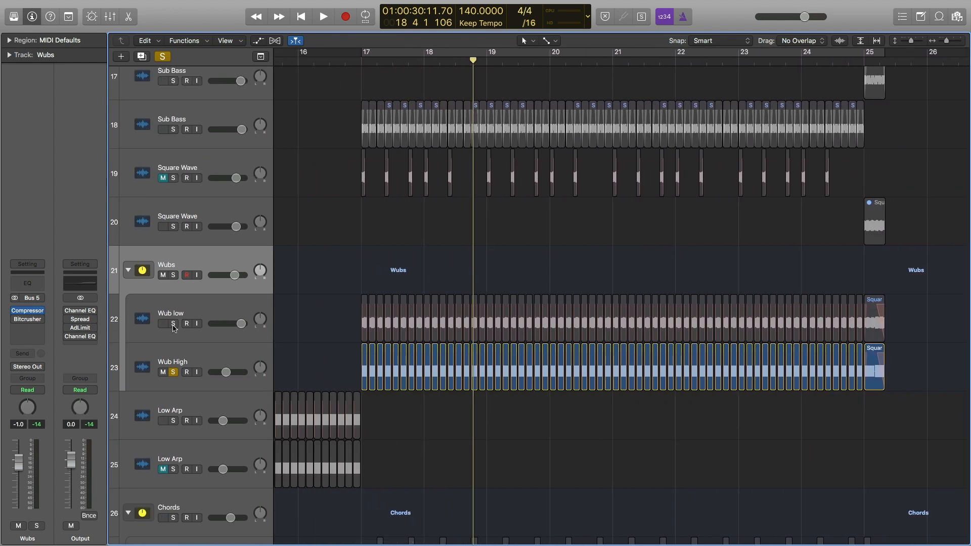
- Solo Wub low and the Sub Bass on track 18 alongside Wub High, and clear all solos
{"action": "left_click", "coordinate": [174, 324]}
{"action": "scroll", "coordinate": [173, 328], "scroll_direction": "up", "scroll_amount": 3}
{"action": "left_click", "coordinate": [174, 222]}
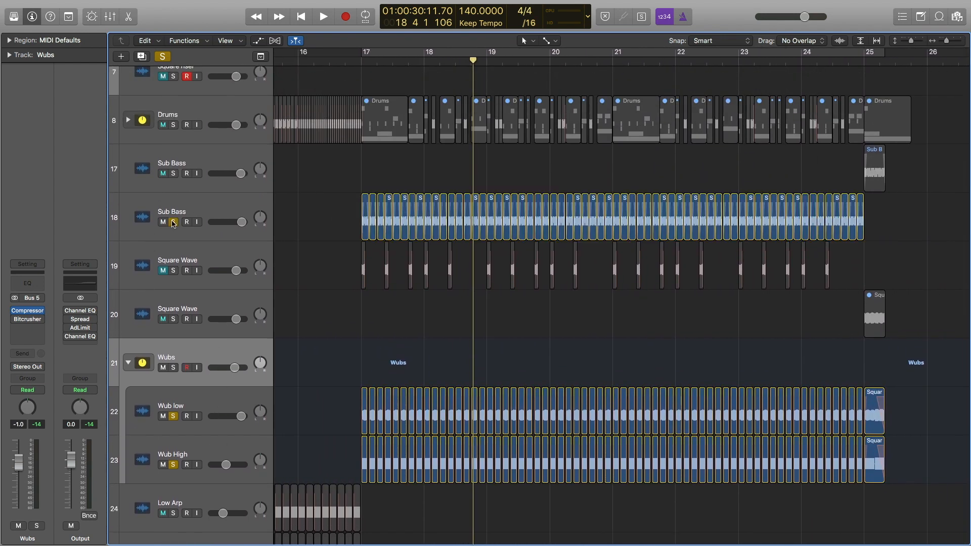
{"action": "scroll", "coordinate": [741, 217], "scroll_direction": "right", "scroll_amount": 5}
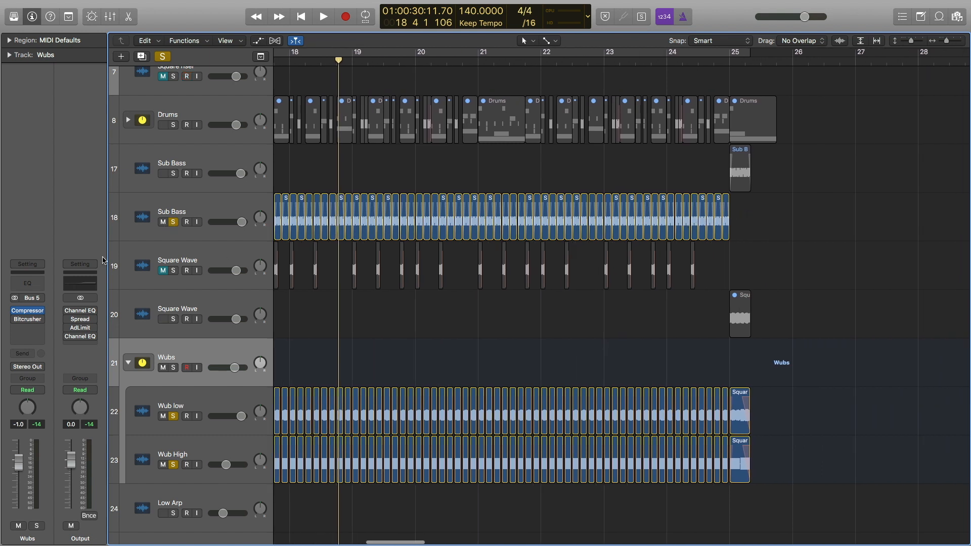
{"action": "left_click", "coordinate": [163, 56]}
- Play the full mix from bar 17 past bar 25 and fit the whole arrangement in view
{"action": "scroll", "coordinate": [303, 212], "scroll_direction": "left", "scroll_amount": 4}
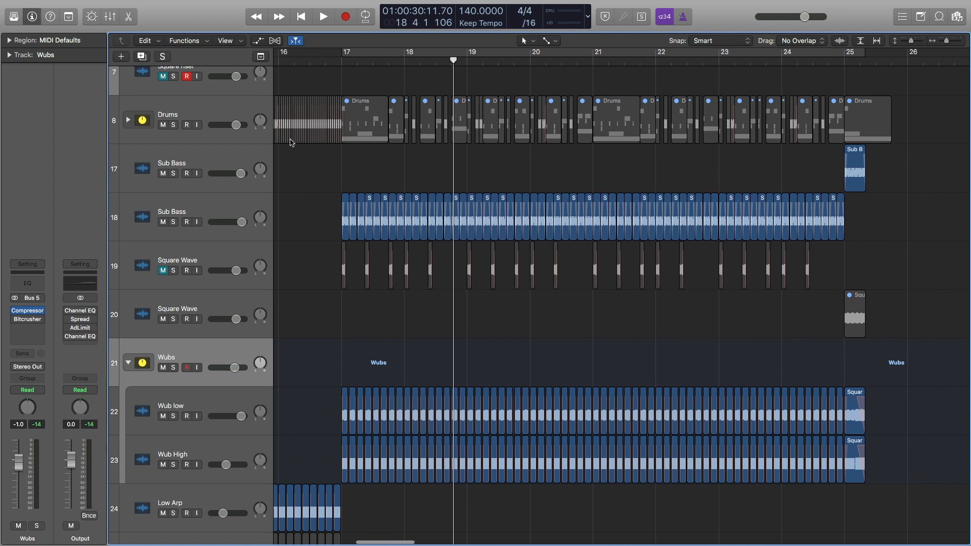
{"action": "scroll", "coordinate": [304, 213], "scroll_direction": "up", "scroll_amount": 3}
{"action": "scroll", "coordinate": [336, 221], "scroll_direction": "left", "scroll_amount": 5}
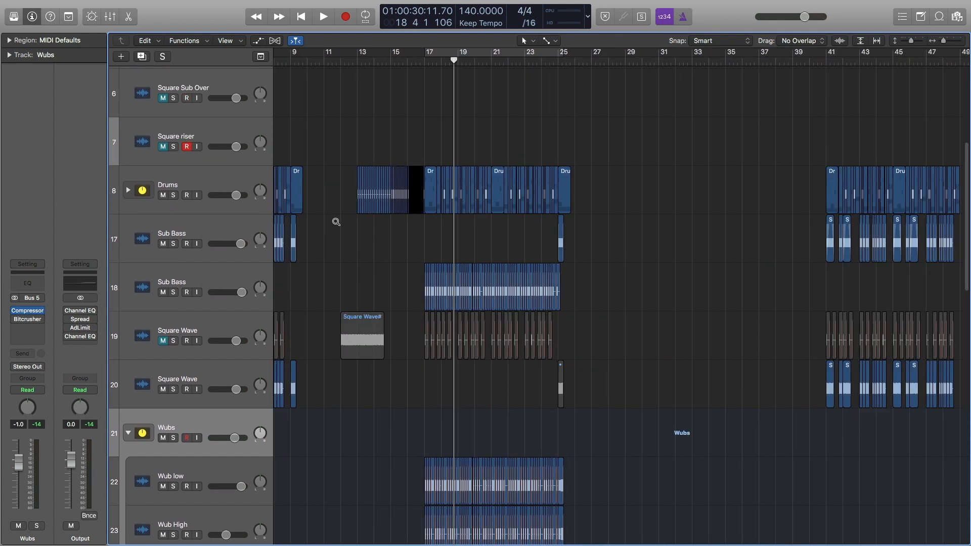
{"action": "scroll", "coordinate": [336, 221], "scroll_direction": "down", "scroll_amount": 4}
{"action": "scroll", "coordinate": [394, 139], "scroll_direction": "down", "scroll_amount": 2}
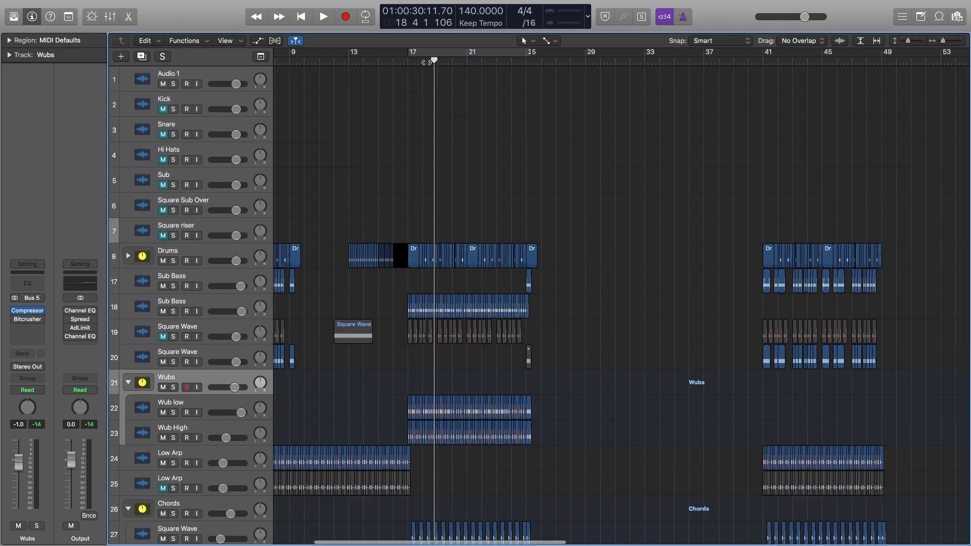
{"action": "left_click", "coordinate": [407, 61]}
{"action": "key", "text": "space"}
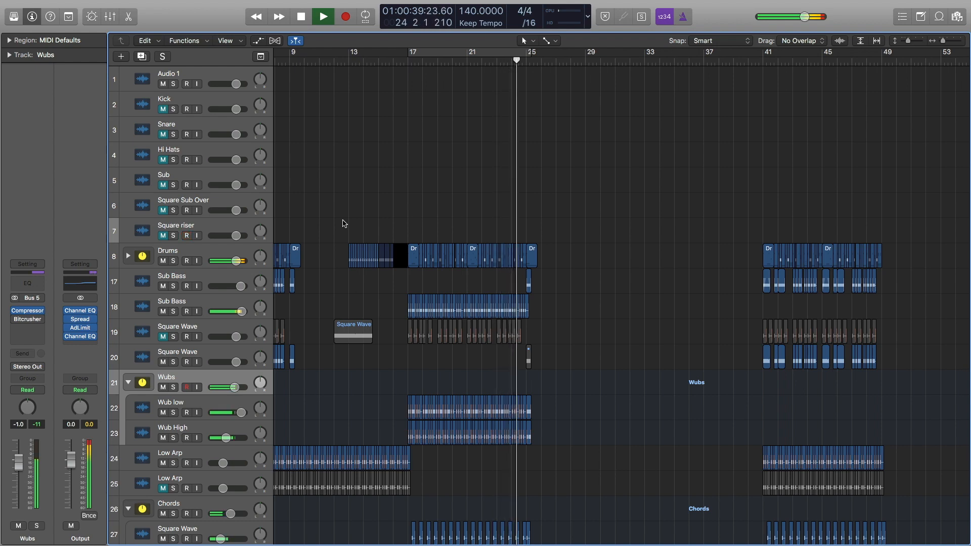
{"action": "key", "text": "z"}
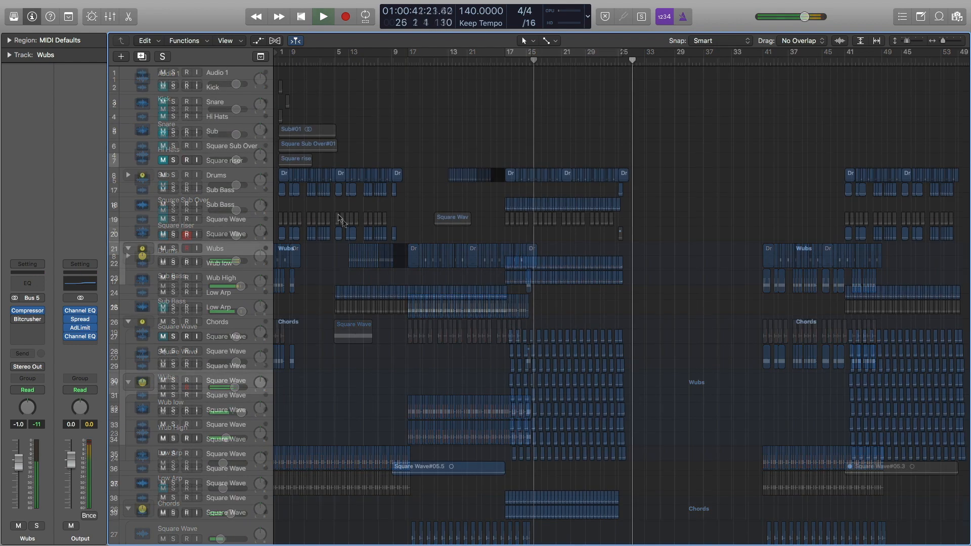